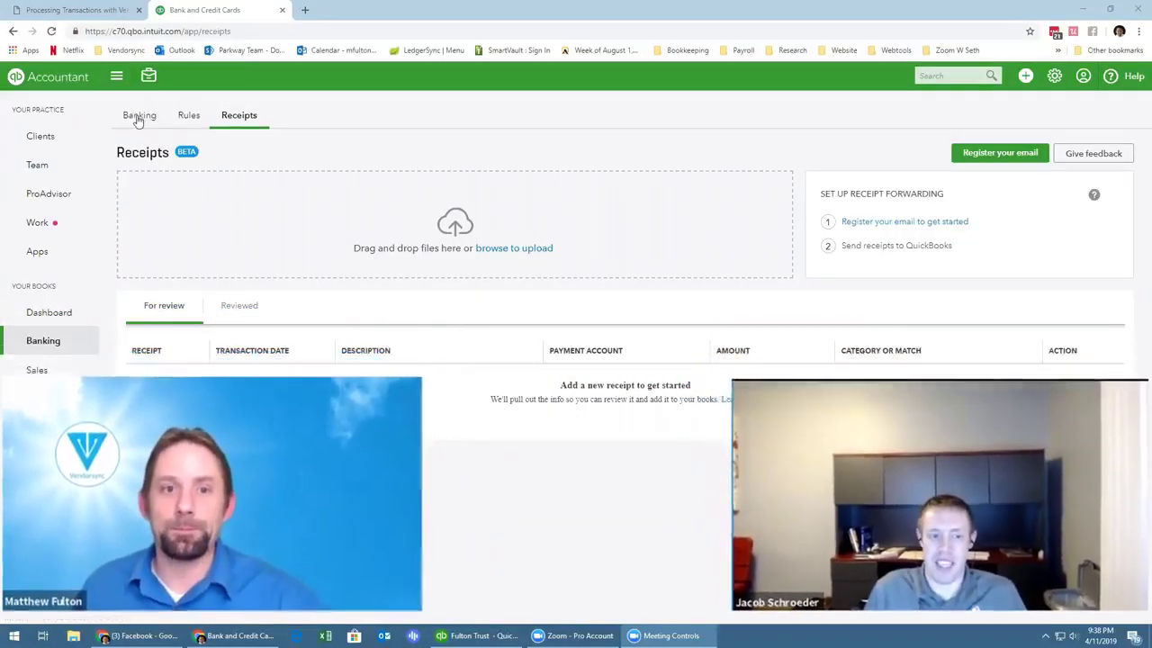
Step: Start a bank file upload from the Banking page and select QBO Receipt Test.csv as the file
{"action": "left_click", "coordinate": [138, 117]}
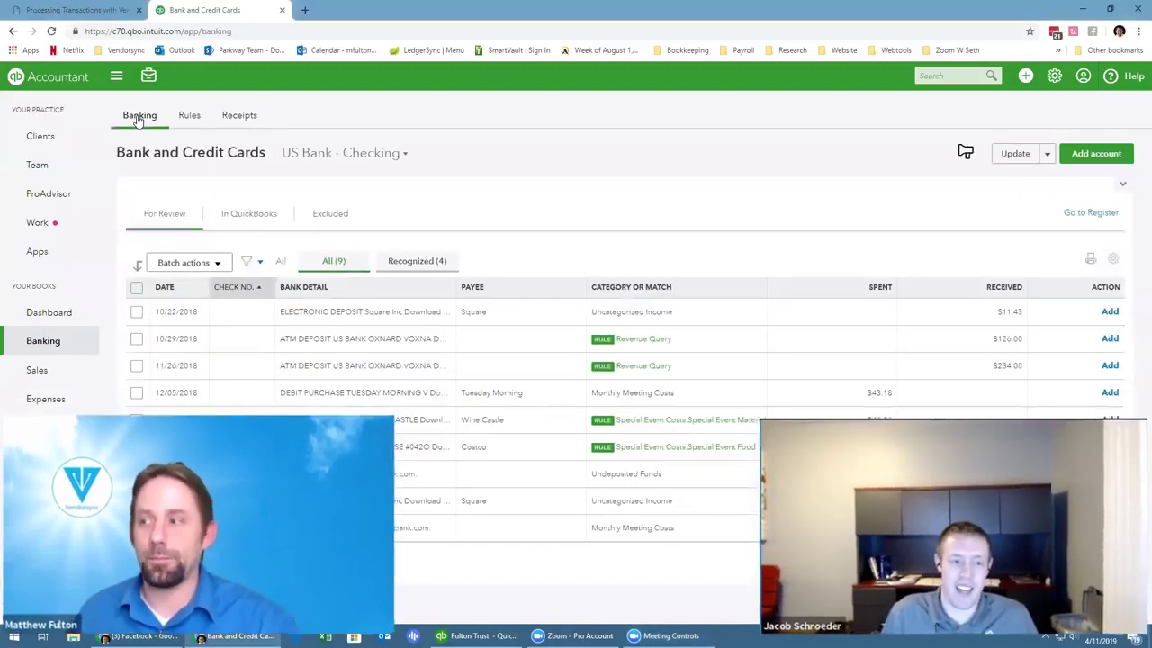
{"action": "left_click", "coordinate": [1047, 154]}
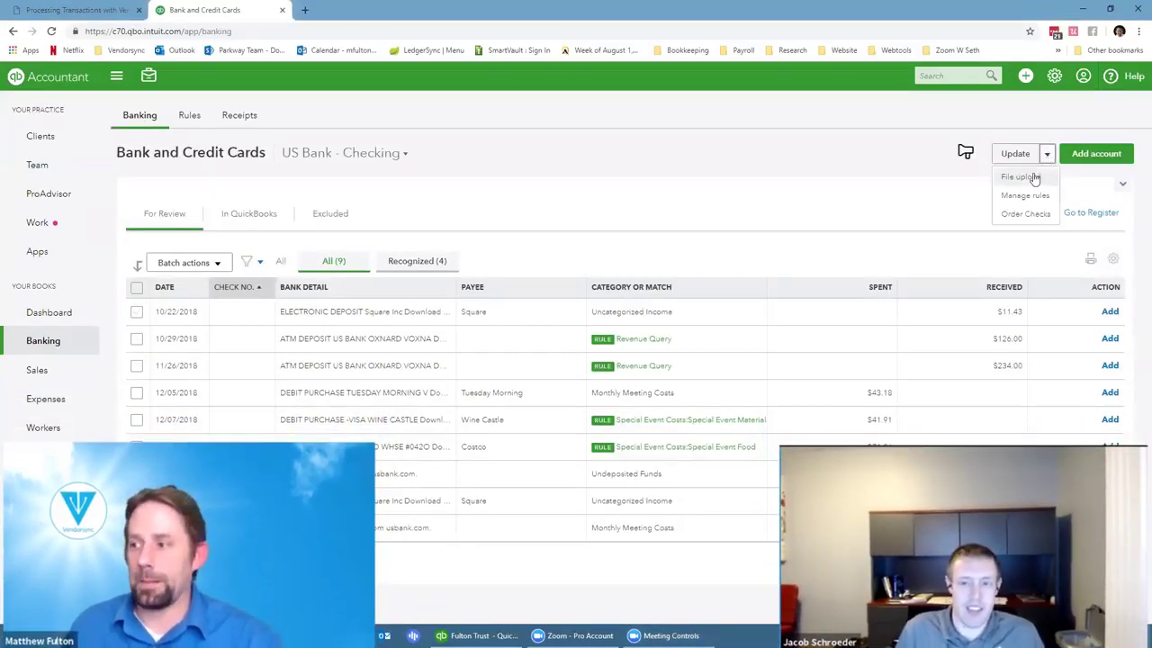
{"action": "left_click", "coordinate": [1034, 177]}
{"action": "left_click", "coordinate": [254, 243]}
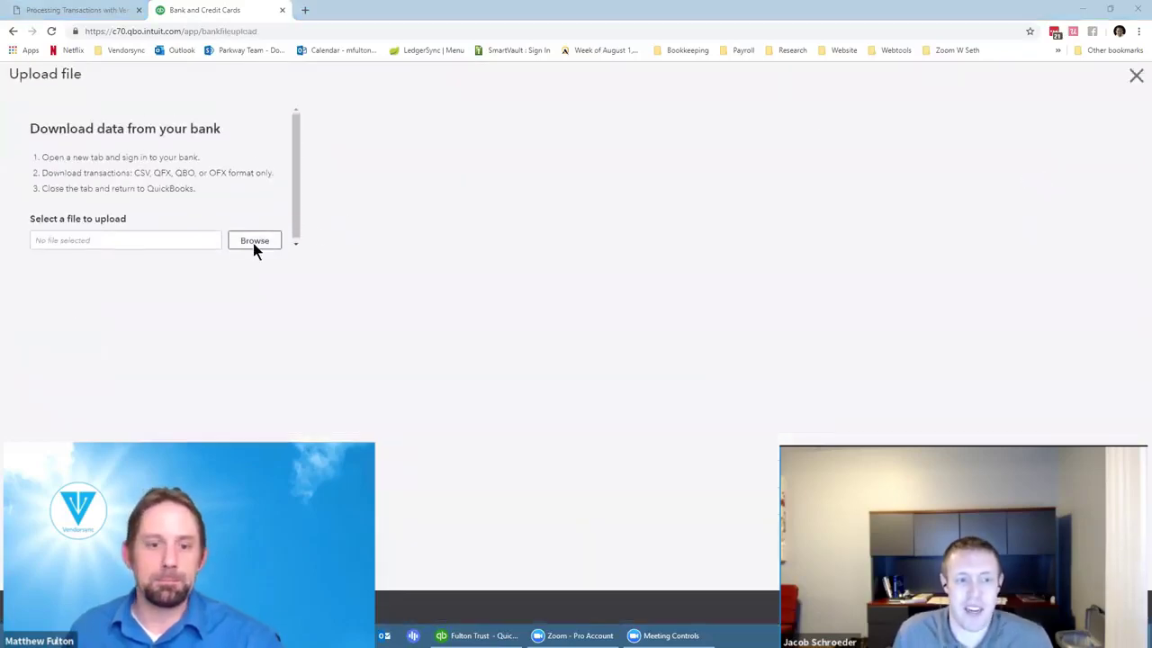
{"action": "left_click", "coordinate": [497, 97]}
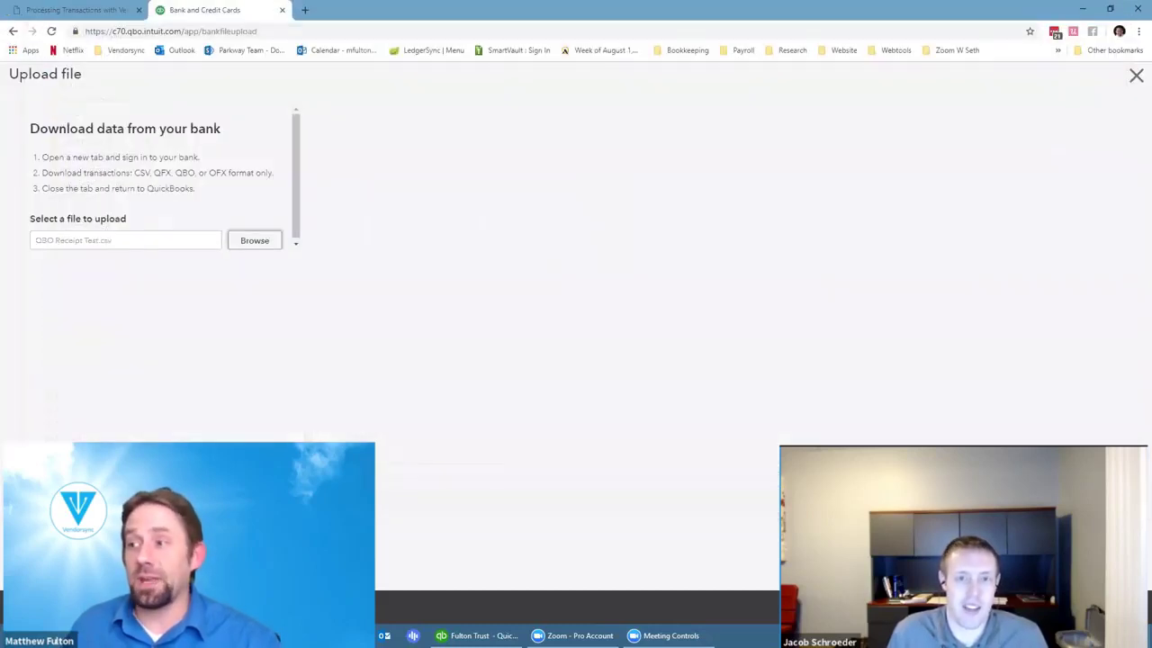
{"action": "double_click", "coordinate": [493, 101]}
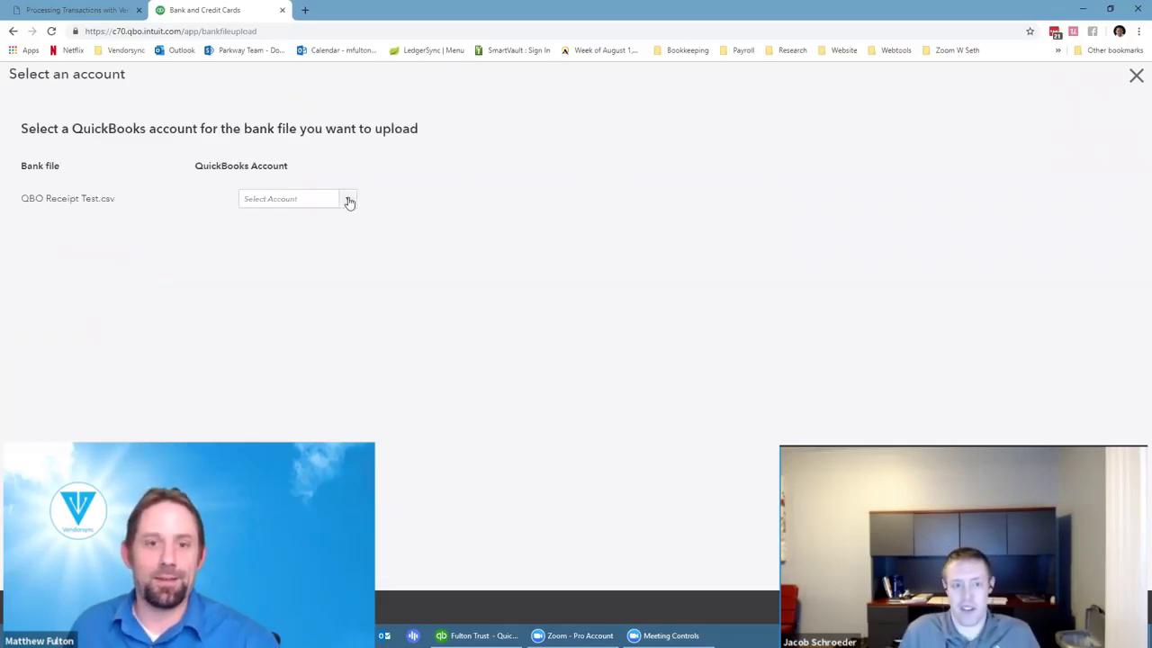
Step: Assign the uploaded bank file to the Vendorsync Test account and continue to the column mapping
{"action": "left_click", "coordinate": [349, 201]}
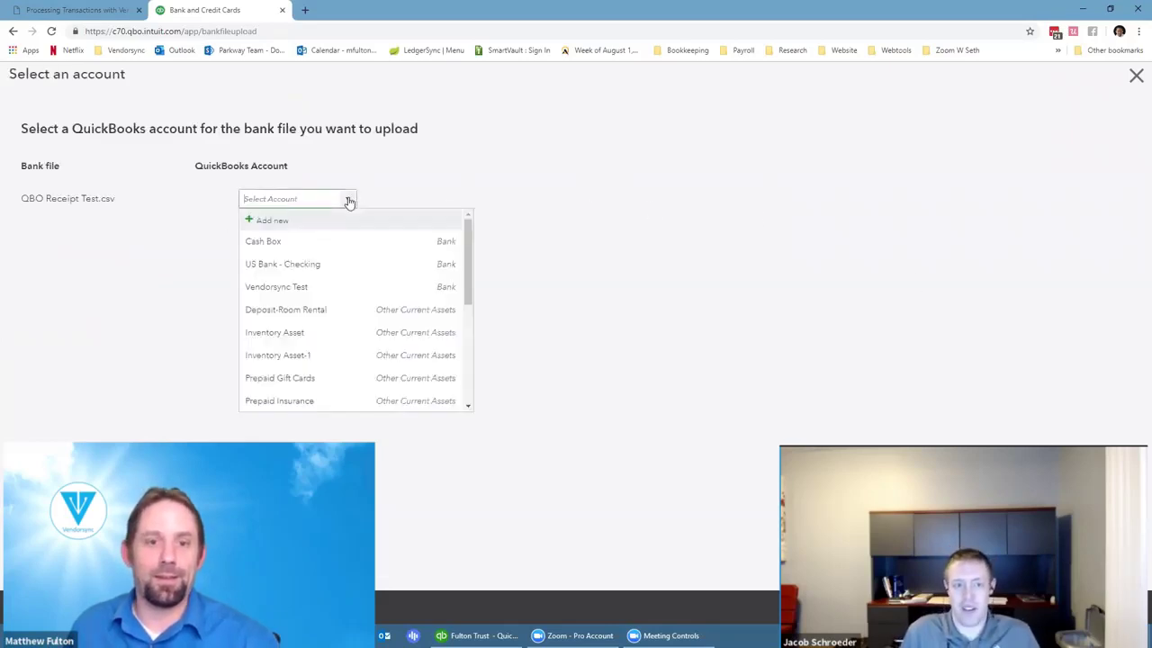
{"action": "left_click", "coordinate": [333, 288]}
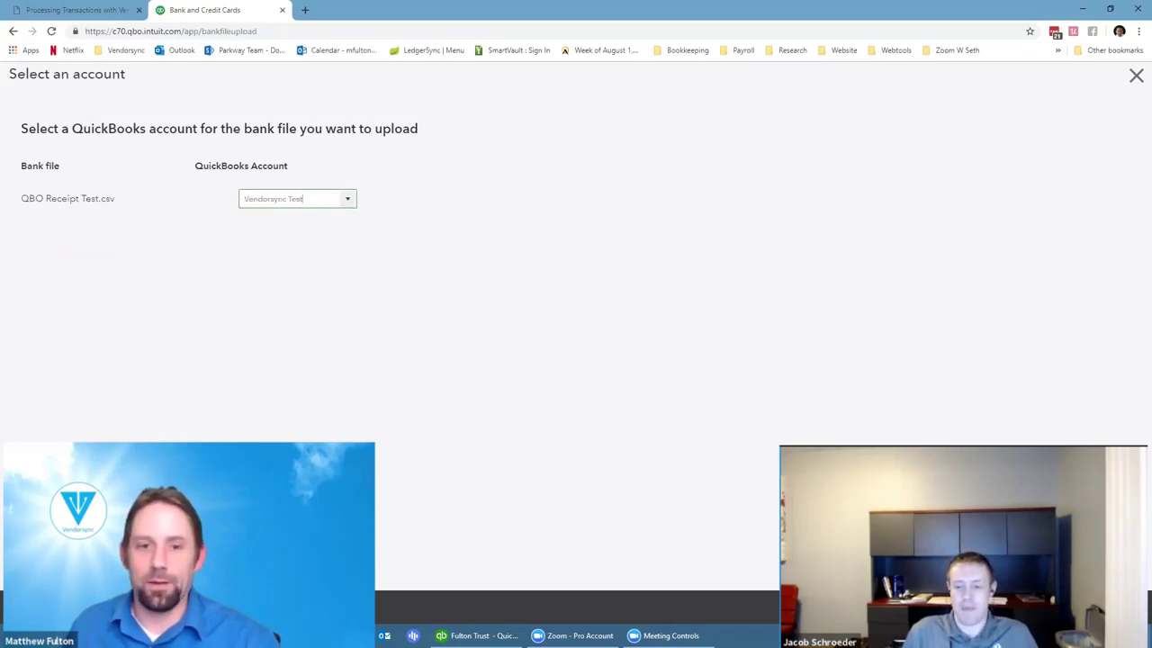
{"action": "left_click", "coordinate": [1094, 605]}
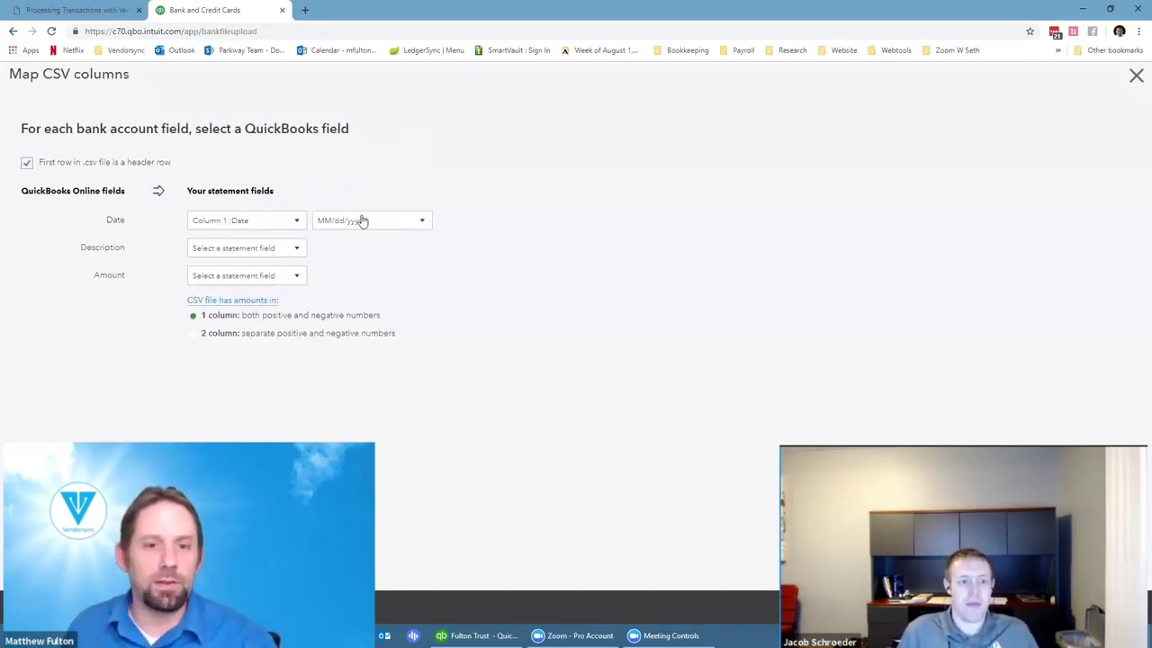
Step: Use two amount columns, map Money Spent to Money Out, Money Received to Money In and Description to Memo, and import the transactions
{"action": "left_click", "coordinate": [193, 333]}
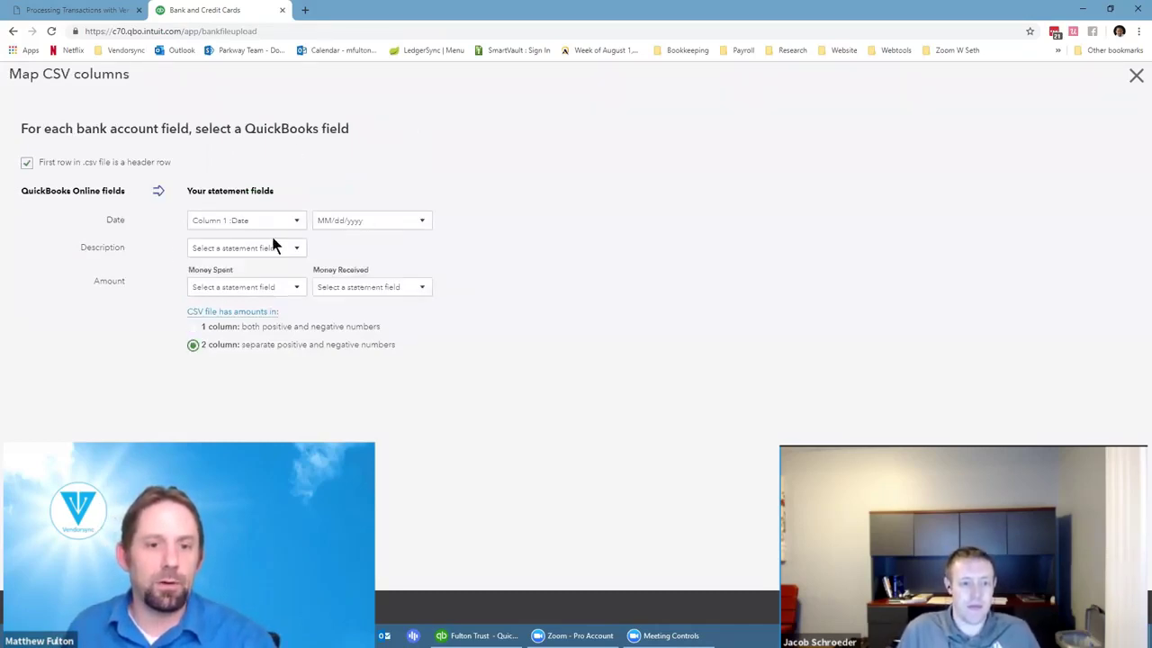
{"action": "left_click", "coordinate": [285, 294]}
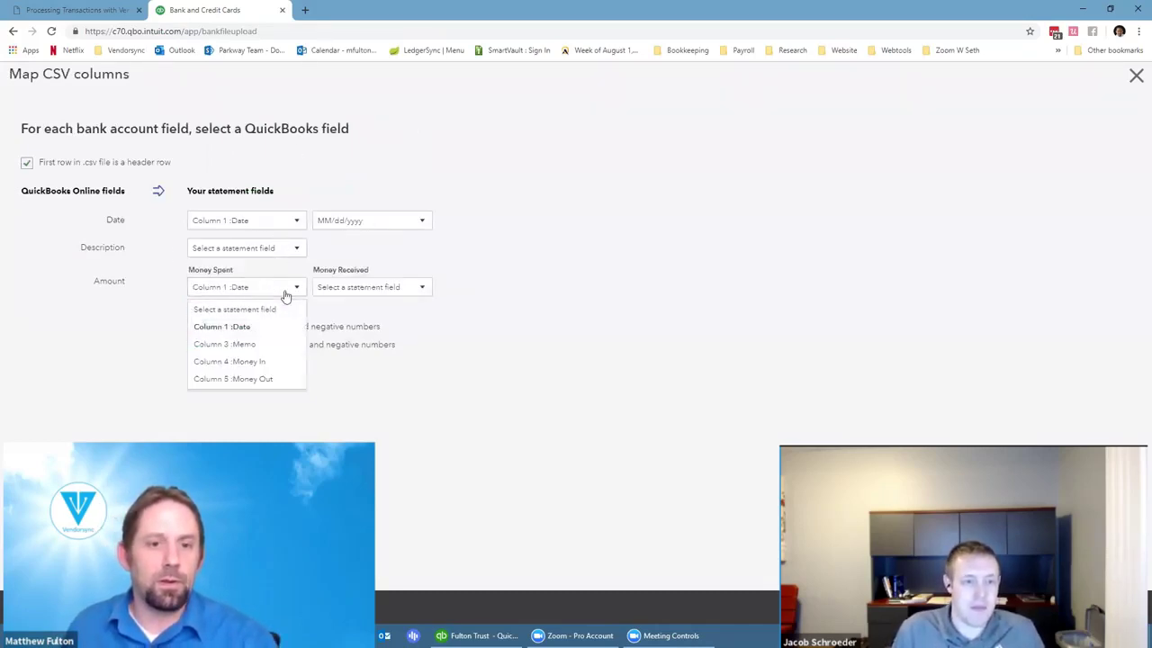
{"action": "left_click", "coordinate": [263, 378]}
{"action": "left_click", "coordinate": [342, 298]}
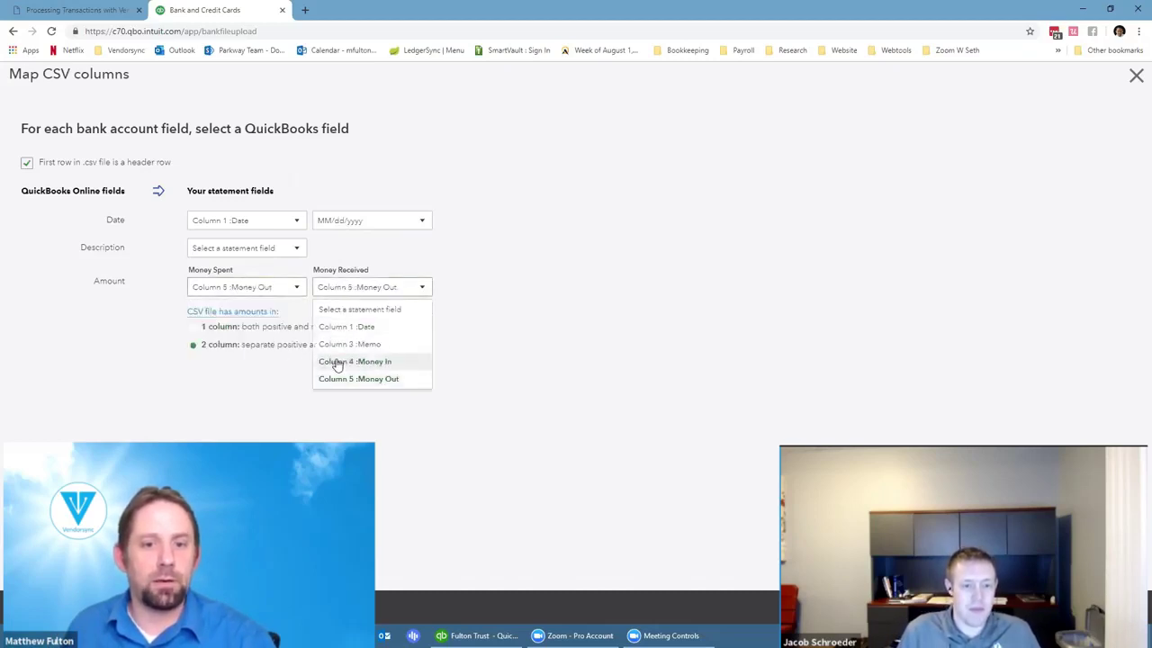
{"action": "left_click", "coordinate": [335, 362]}
{"action": "left_click", "coordinate": [257, 250]}
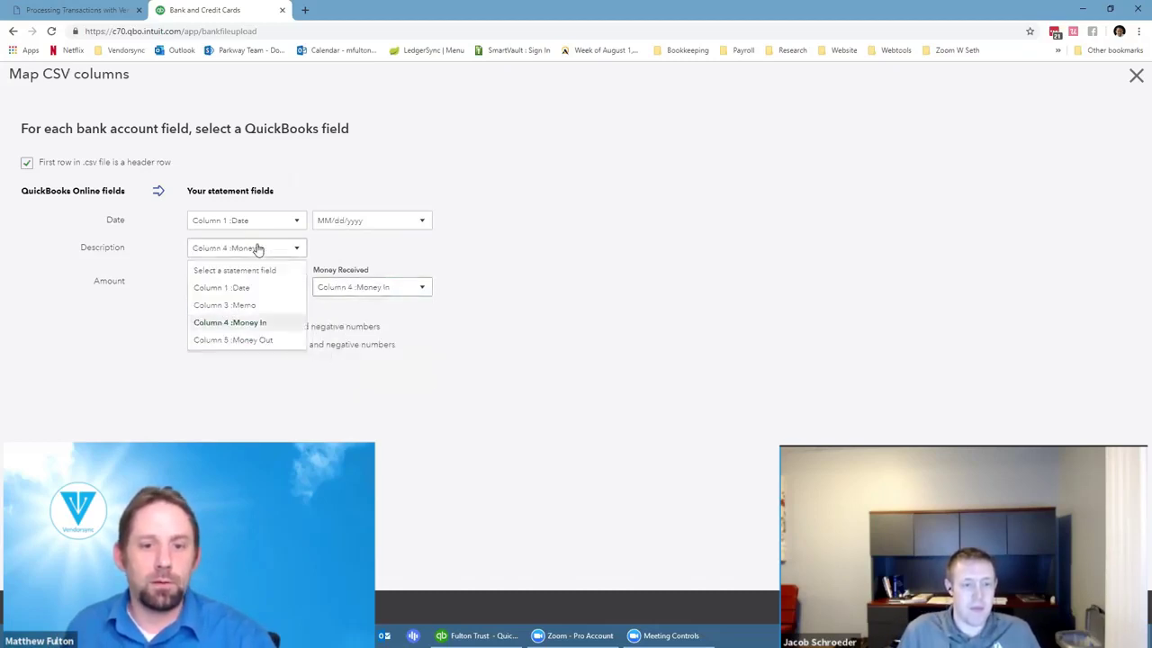
{"action": "left_click", "coordinate": [239, 305]}
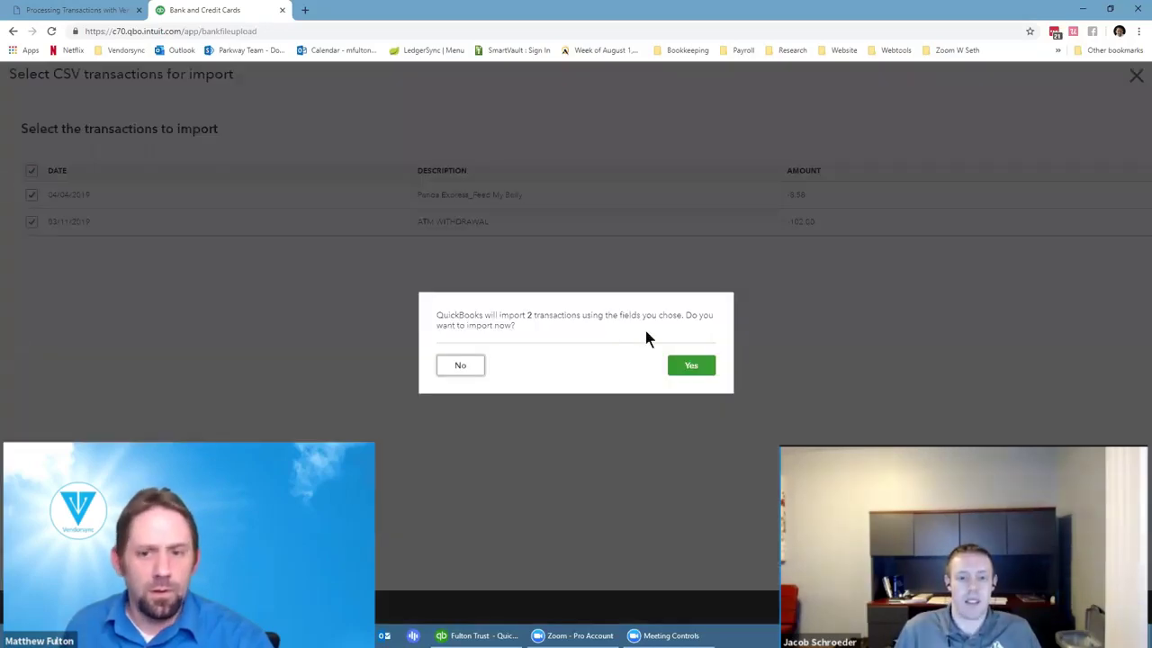
{"action": "left_click", "coordinate": [689, 365]}
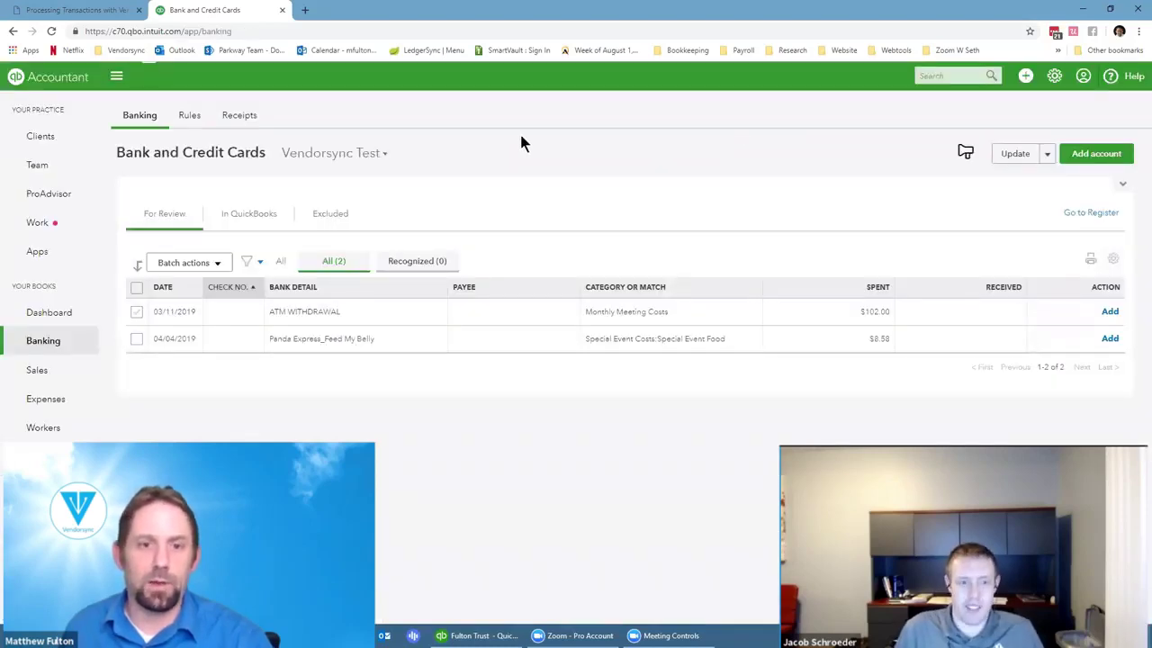
Step: Upload Panda Express.jpg and Atm Deposit.jpg to the Receipts page
{"action": "left_click", "coordinate": [241, 117]}
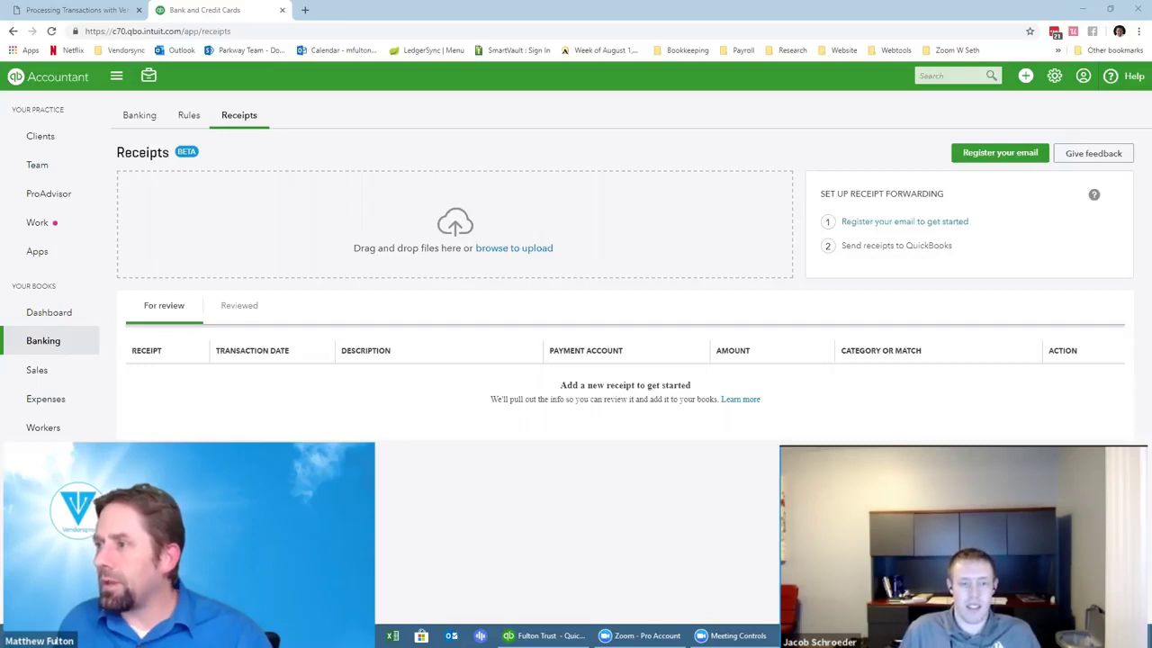
{"action": "left_click_drag", "start_coordinate": [1151, 234], "coordinate": [449, 233]}
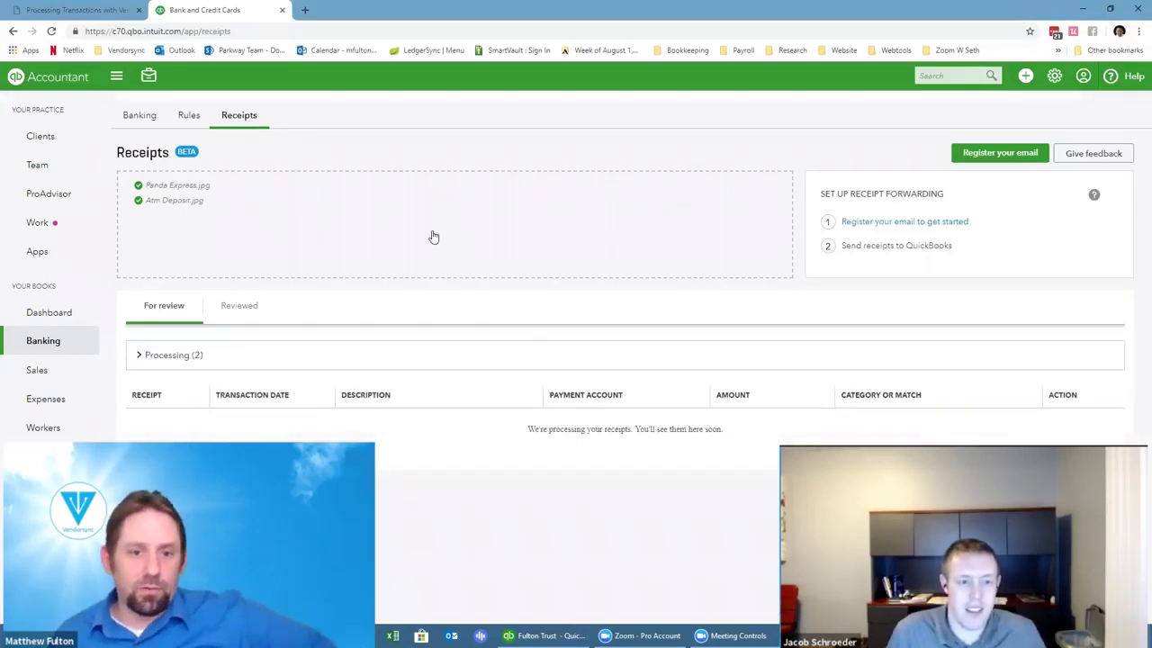
Step: Check the uploaded receipts in the Processing section and look at the list of reviewed receipts
{"action": "left_click", "coordinate": [138, 358]}
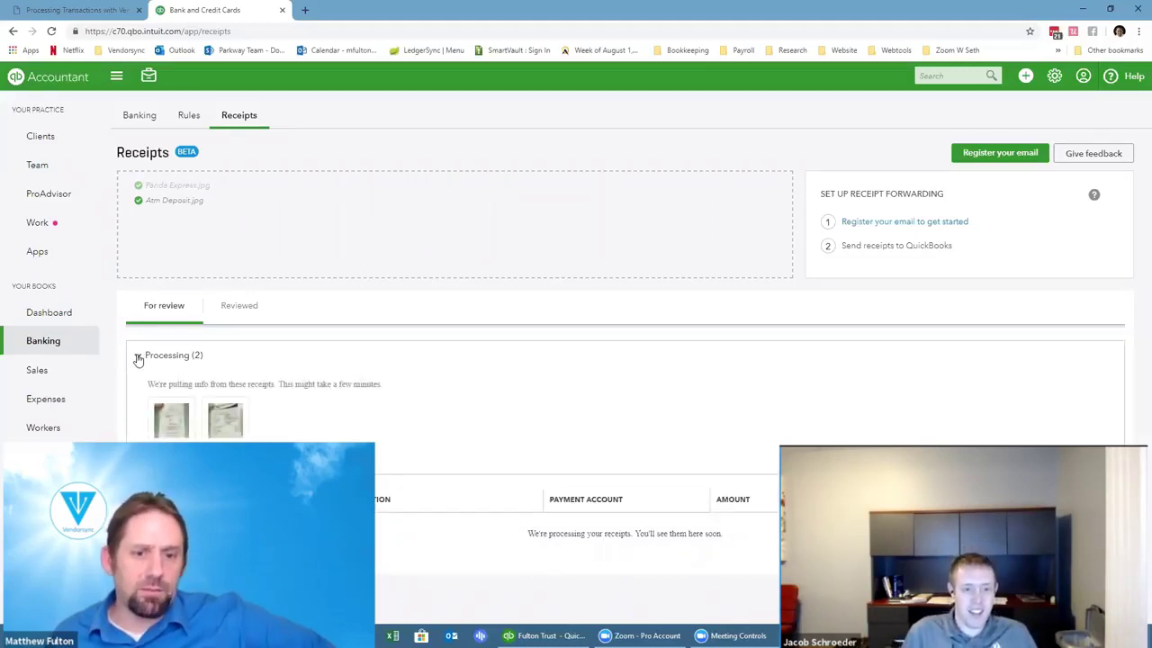
{"action": "mouse_move", "coordinate": [225, 420]}
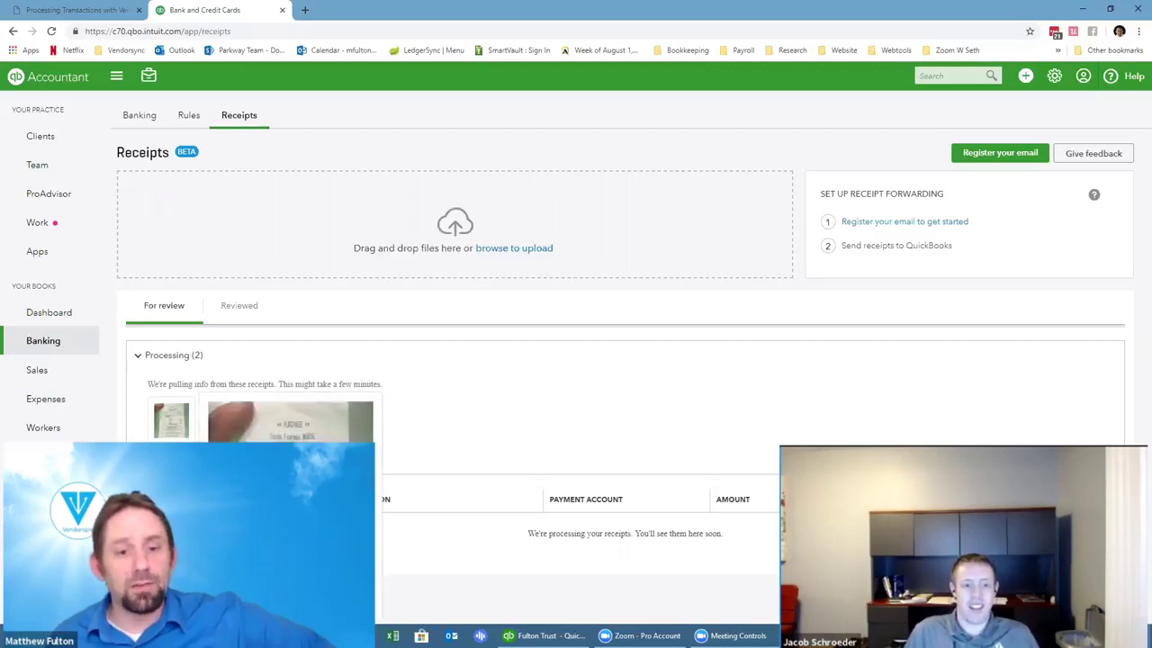
{"action": "left_click", "coordinate": [251, 315]}
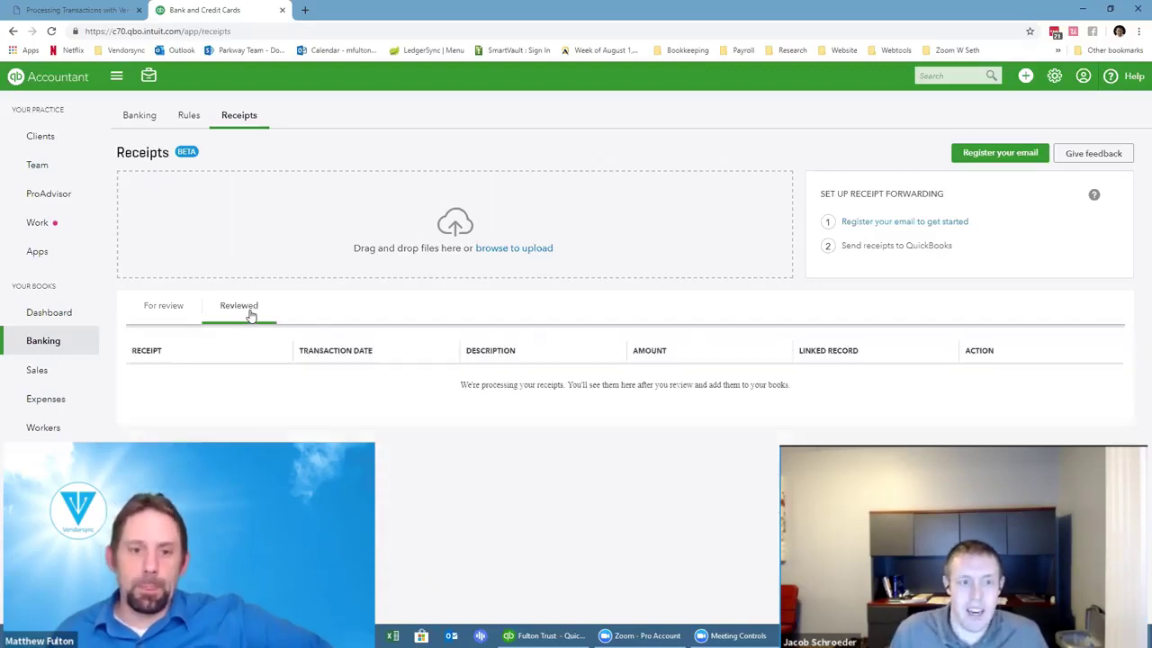
{"action": "left_click", "coordinate": [162, 311]}
{"action": "left_click", "coordinate": [138, 357]}
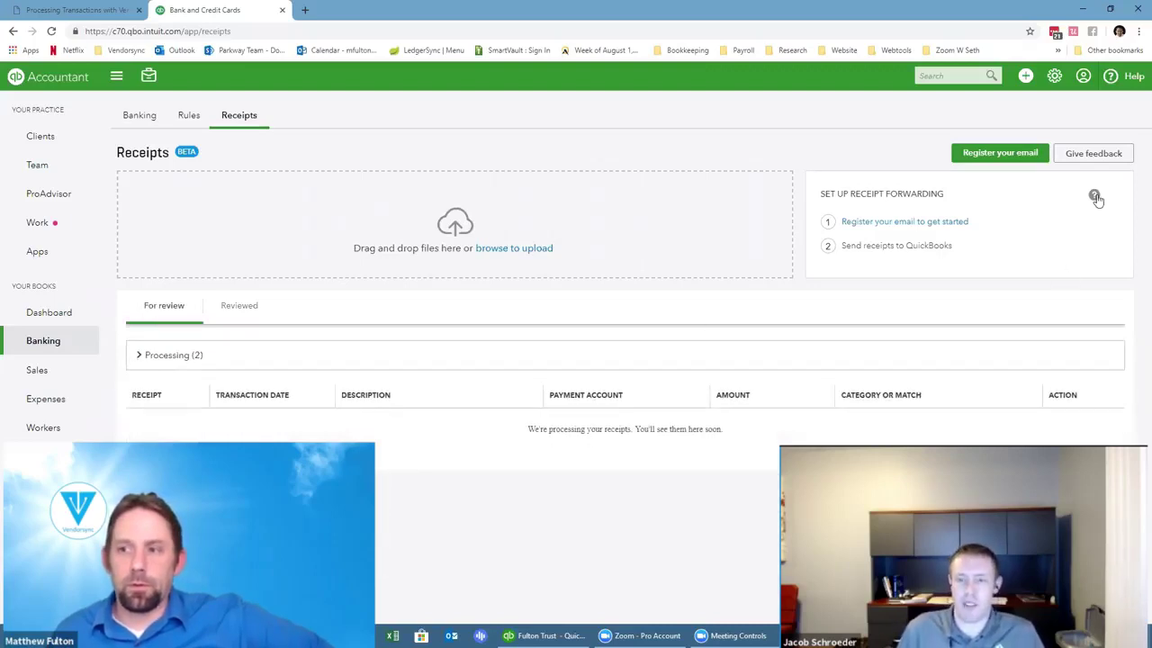
Step: Open the receipt forwarding help and read how to register an email address and email receipts to QuickBooks Online
{"action": "right_click", "coordinate": [1096, 200]}
{"action": "left_click", "coordinate": [1065, 177]}
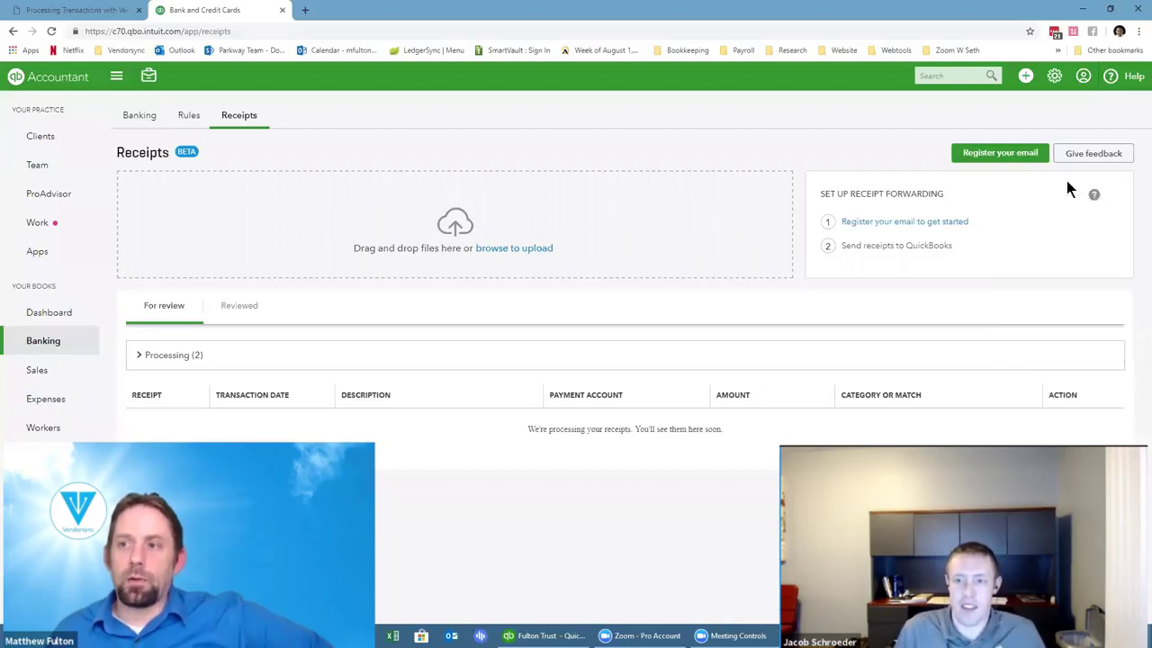
{"action": "left_click", "coordinate": [1094, 195]}
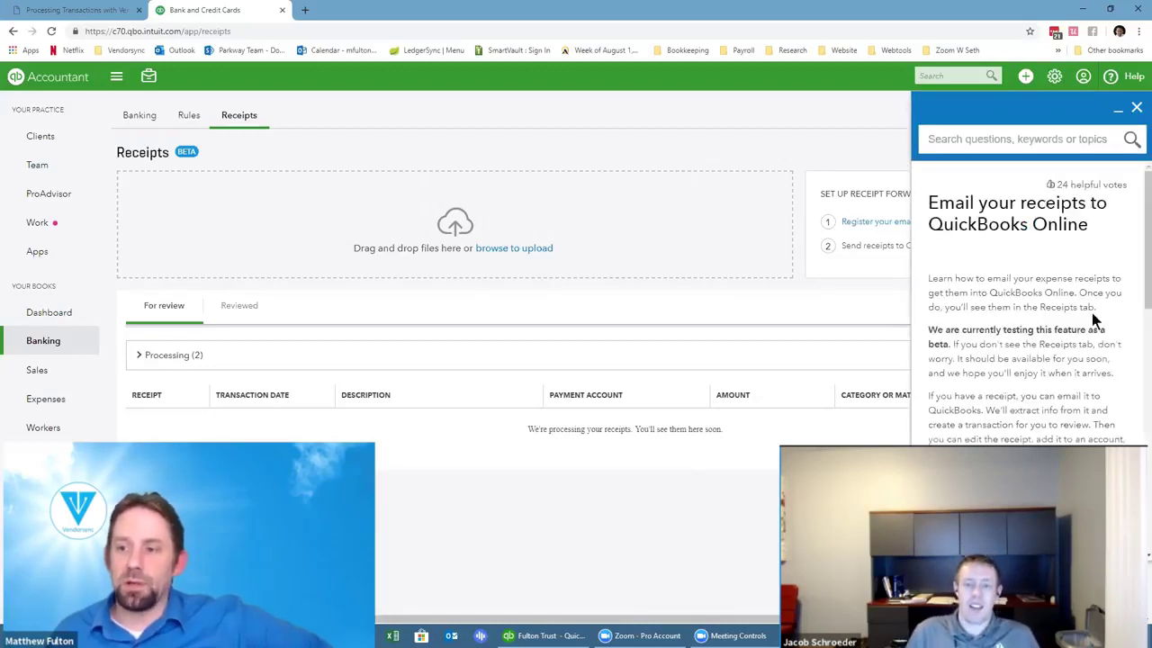
{"action": "scroll", "coordinate": [1094, 347], "scroll_direction": "down", "scroll_amount": 3}
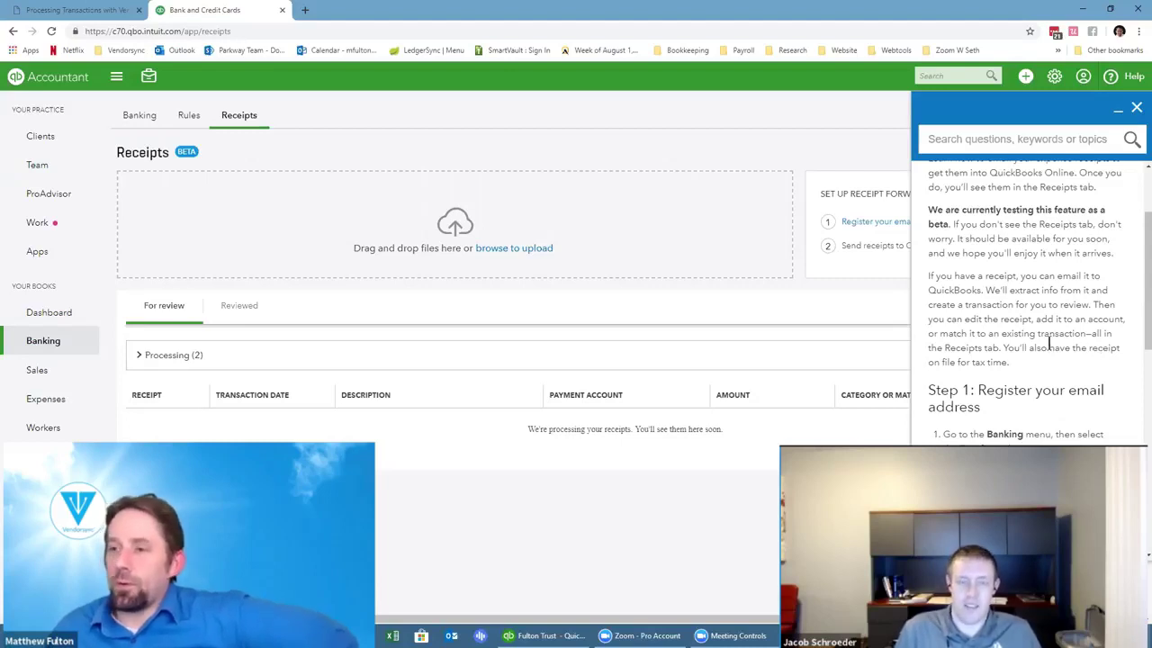
{"action": "scroll", "coordinate": [1049, 344], "scroll_direction": "down", "scroll_amount": 5}
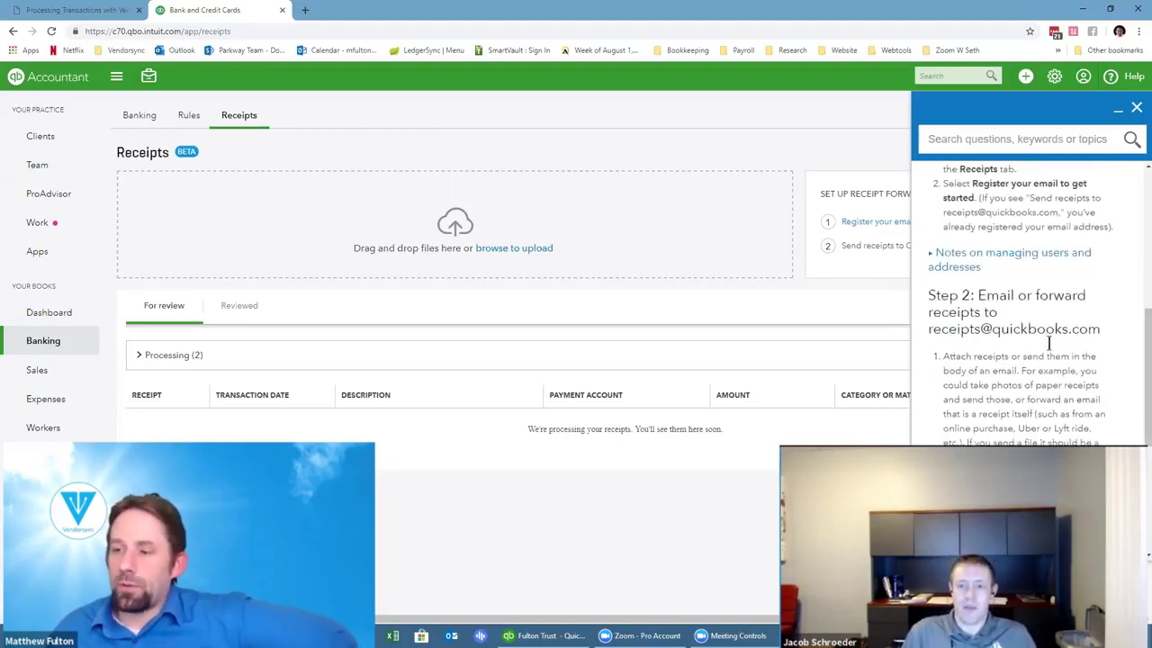
{"action": "scroll", "coordinate": [1048, 344], "scroll_direction": "down", "scroll_amount": 2}
{"action": "scroll", "coordinate": [1049, 343], "scroll_direction": "down", "scroll_amount": 2}
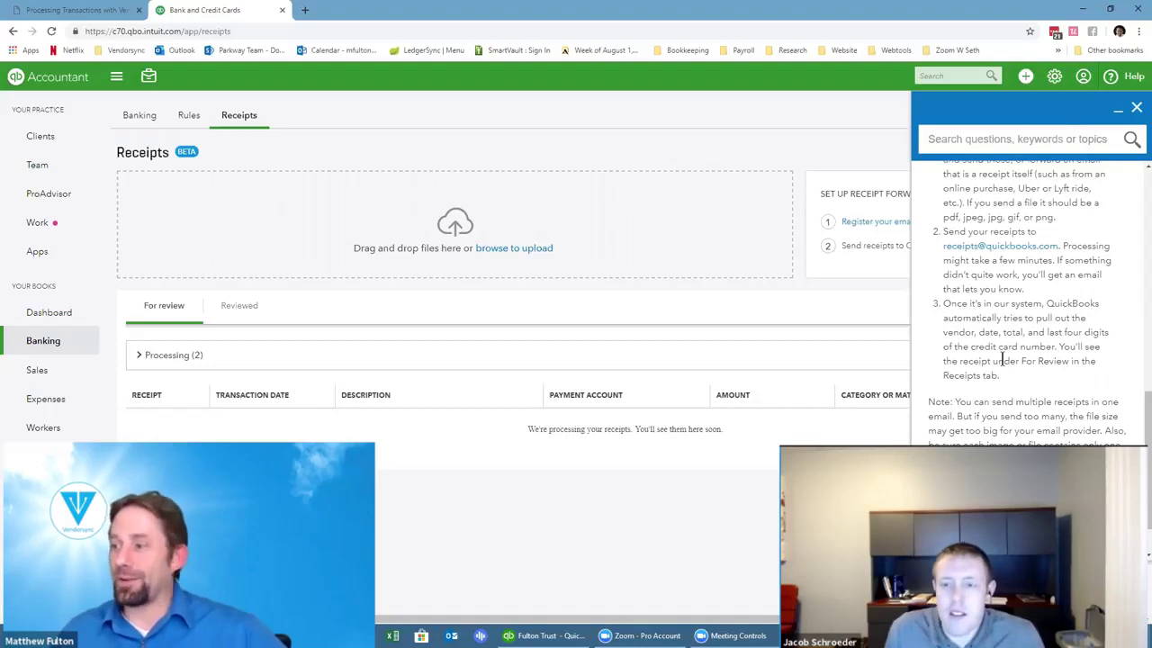
{"action": "scroll", "coordinate": [1001, 359], "scroll_direction": "down", "scroll_amount": 1}
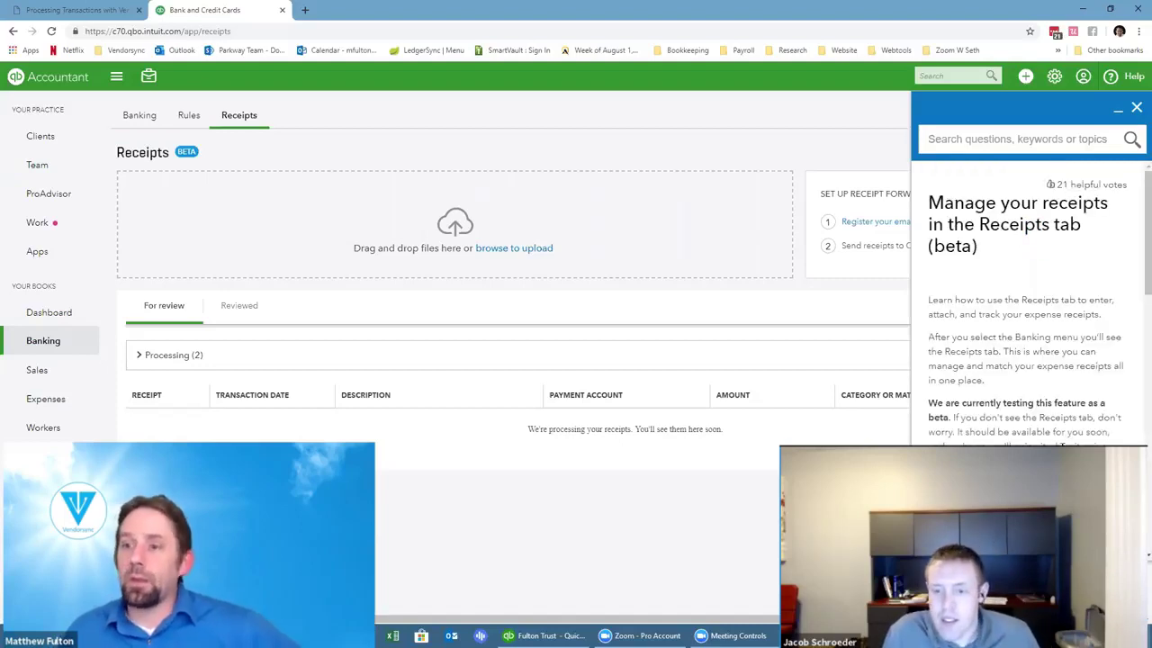
Step: Read the help article on managing receipts, covering how to add, review, edit and match them, and close the help
{"action": "scroll", "coordinate": [1091, 327], "scroll_direction": "down", "scroll_amount": 1}
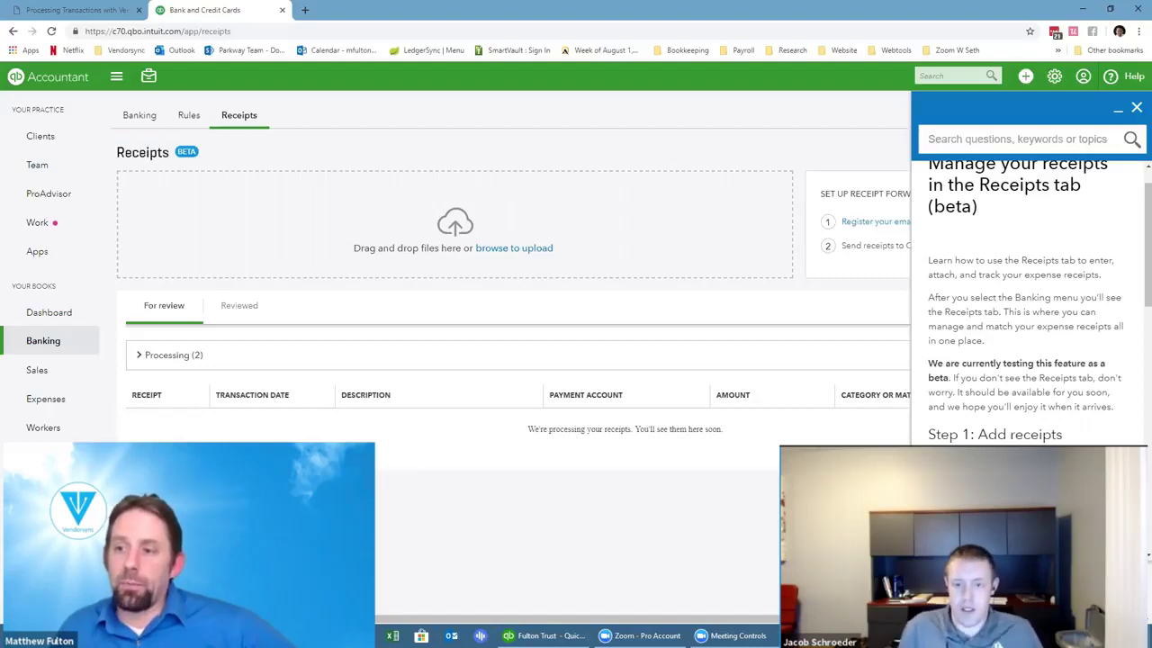
{"action": "scroll", "coordinate": [1026, 297], "scroll_direction": "down", "scroll_amount": 2}
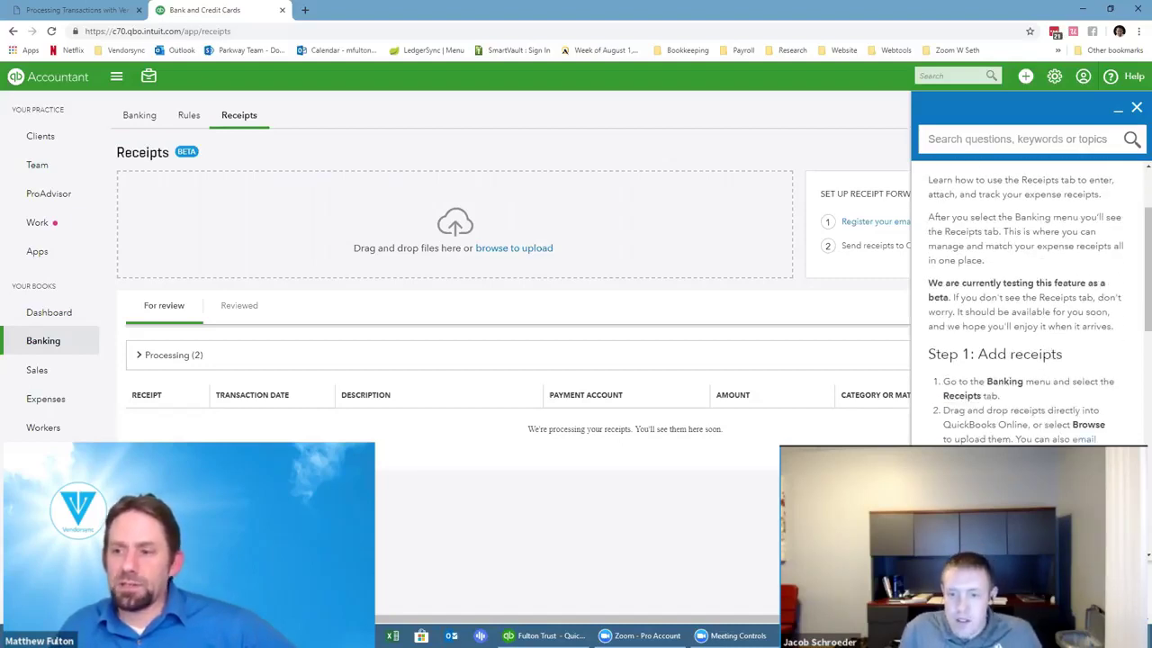
{"action": "scroll", "coordinate": [1031, 297], "scroll_direction": "down", "scroll_amount": 8}
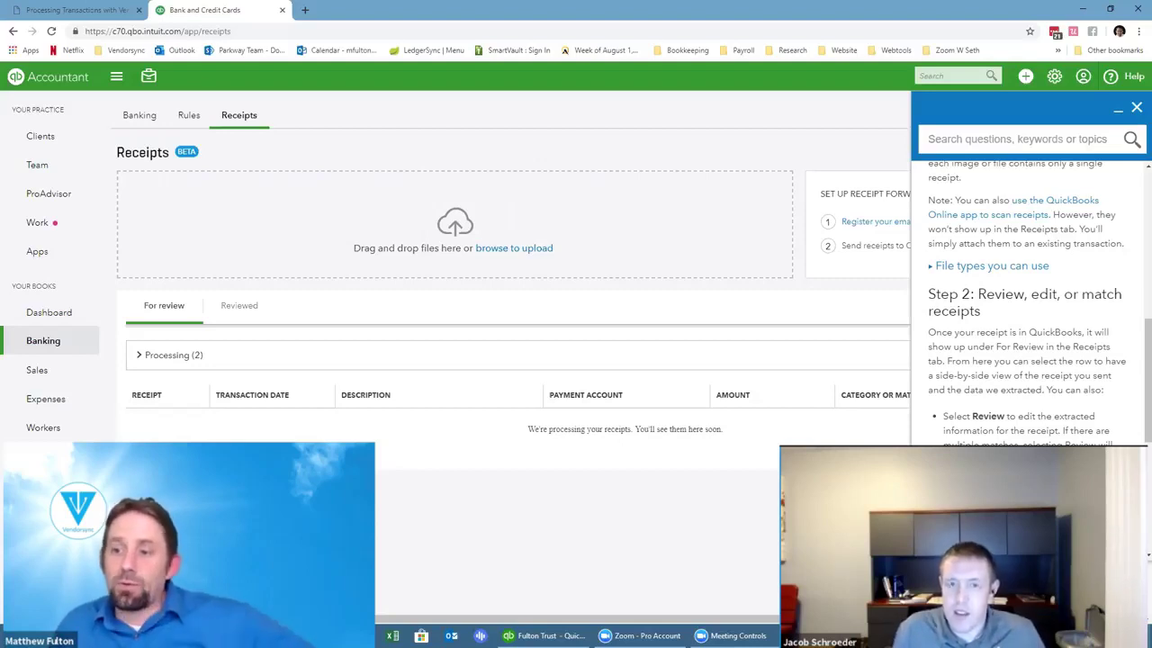
{"action": "scroll", "coordinate": [1025, 306], "scroll_direction": "down", "scroll_amount": 2}
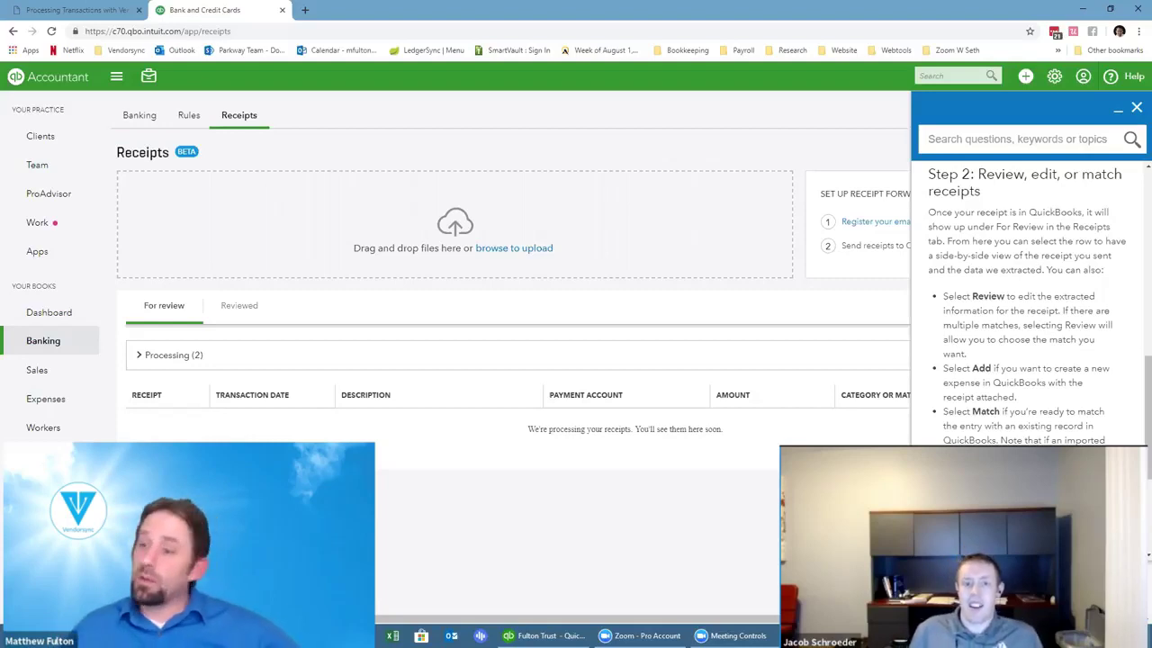
{"action": "scroll", "coordinate": [1025, 297], "scroll_direction": "down", "scroll_amount": 2}
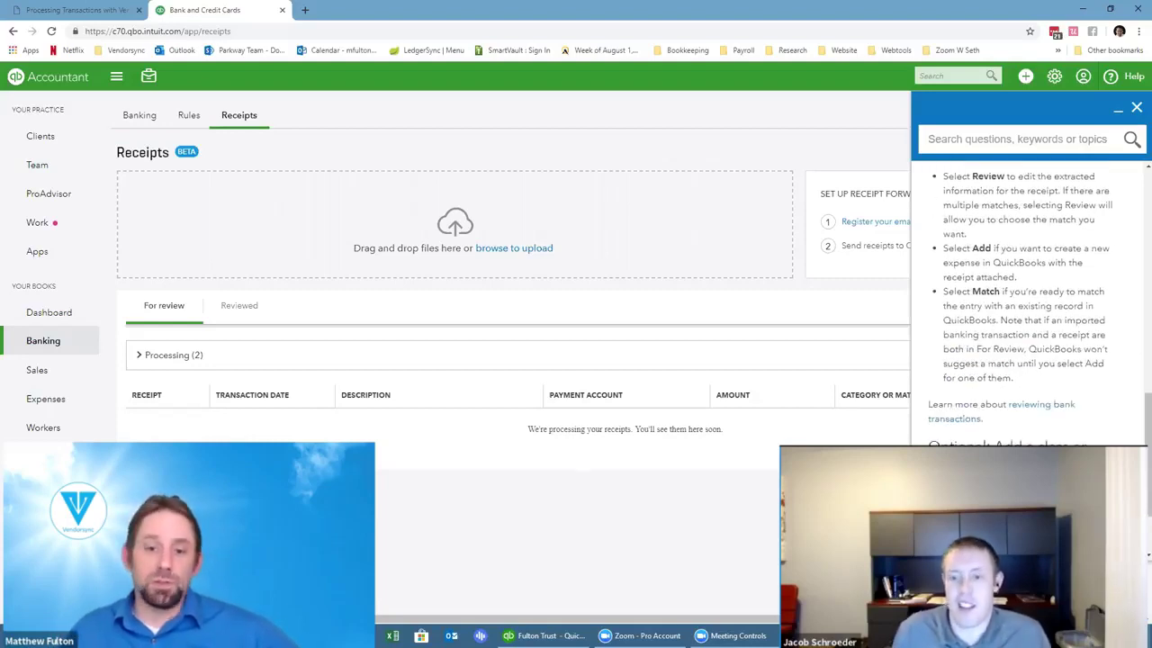
{"action": "left_click", "coordinate": [1136, 107]}
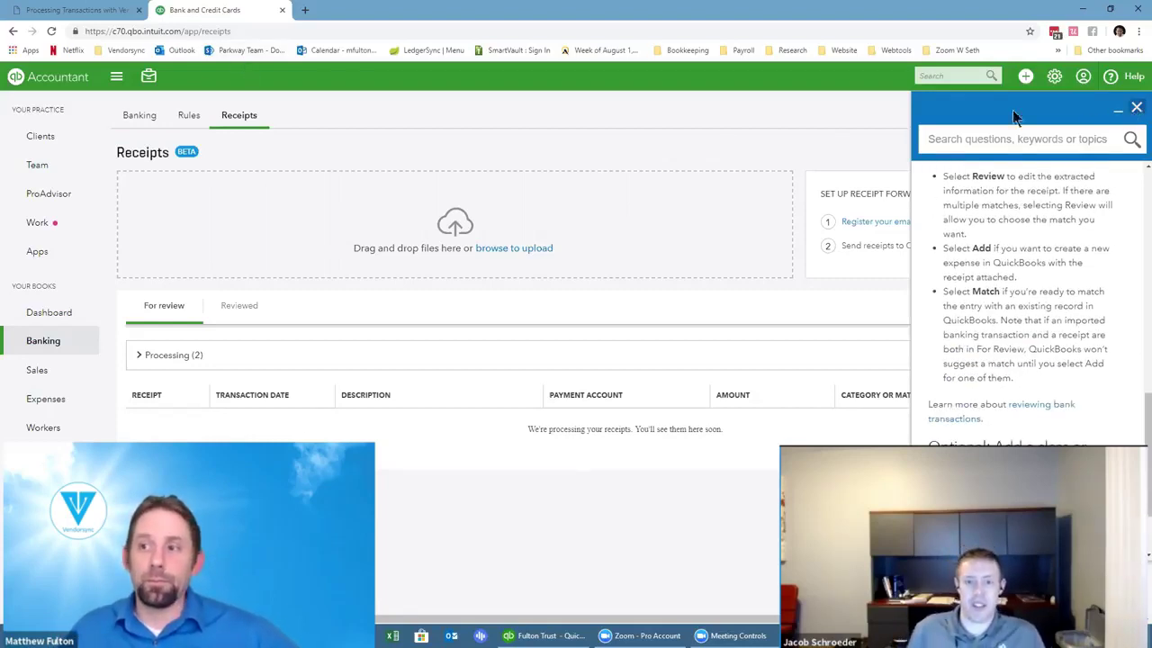
Step: Reload the Receipts page and check the processing status of the uploaded receipts
{"action": "left_click", "coordinate": [51, 30]}
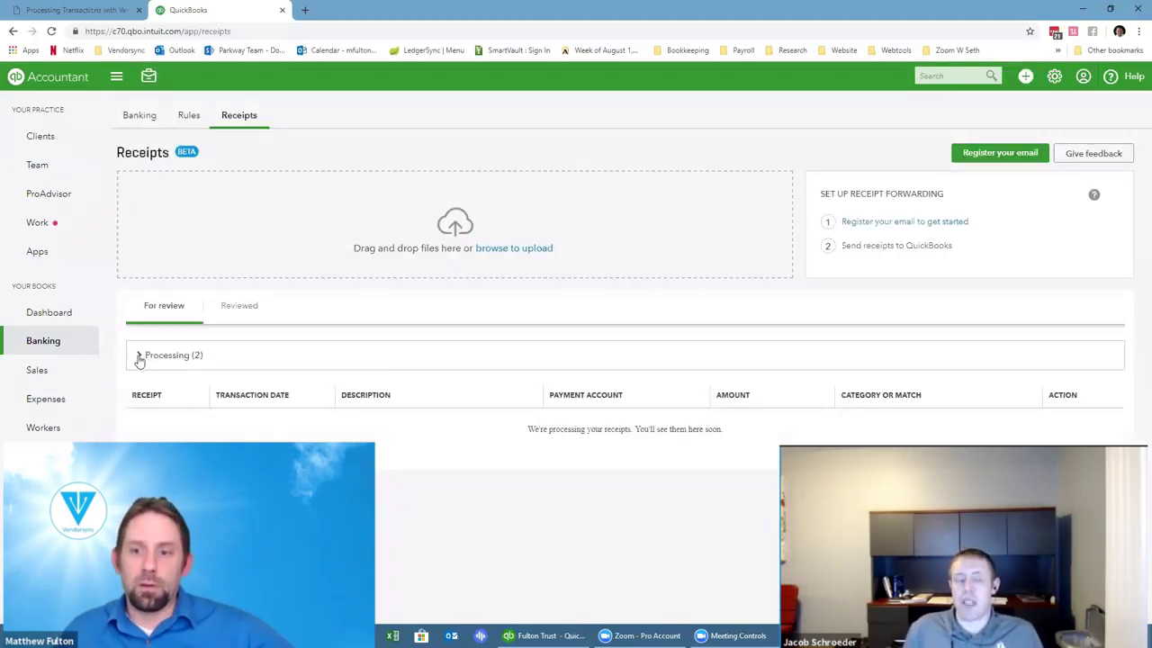
{"action": "left_click", "coordinate": [139, 357]}
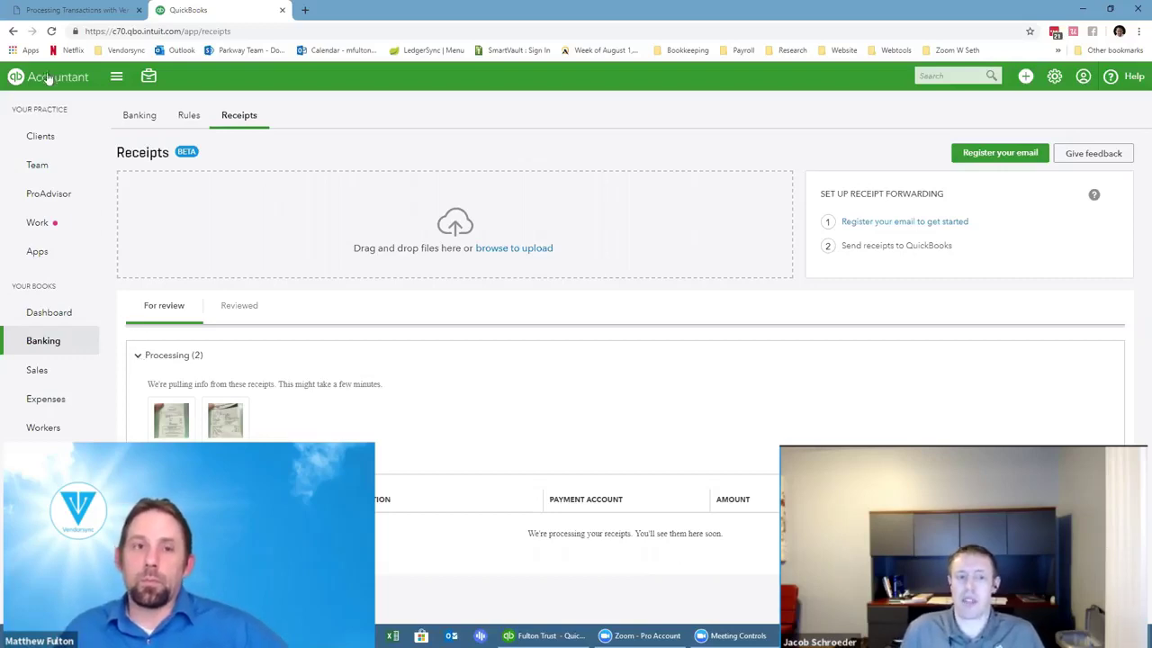
{"action": "left_click", "coordinate": [52, 30]}
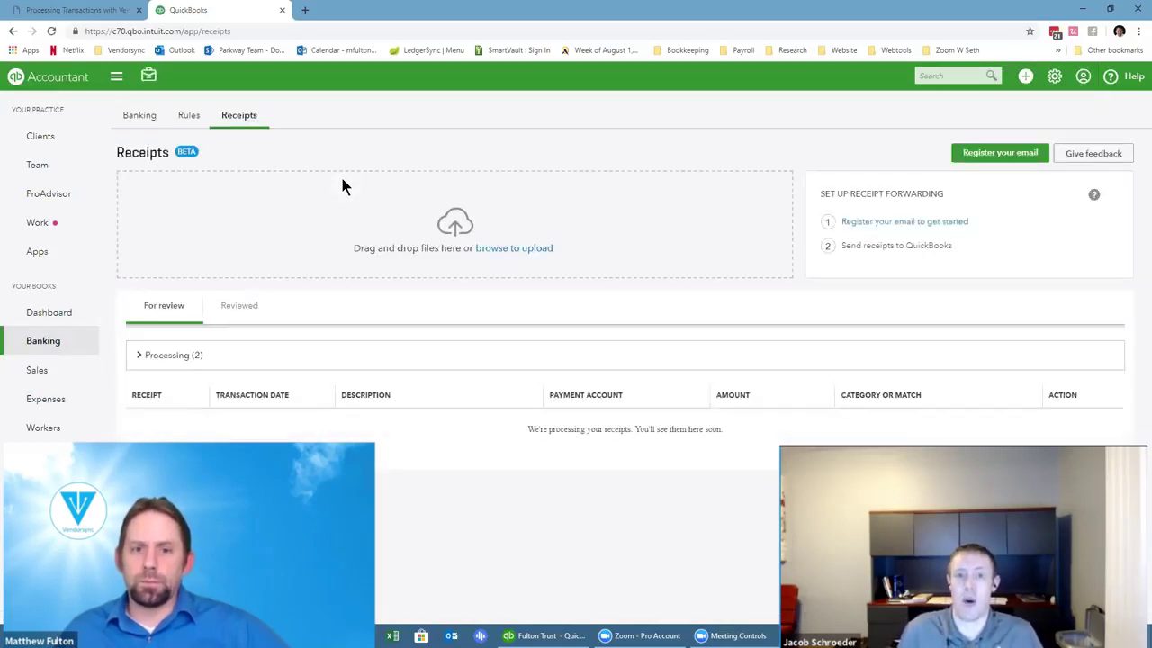
Step: Inspect the receipts in the Processing section and reload the Receipts page to refresh their status
{"action": "left_click", "coordinate": [138, 356]}
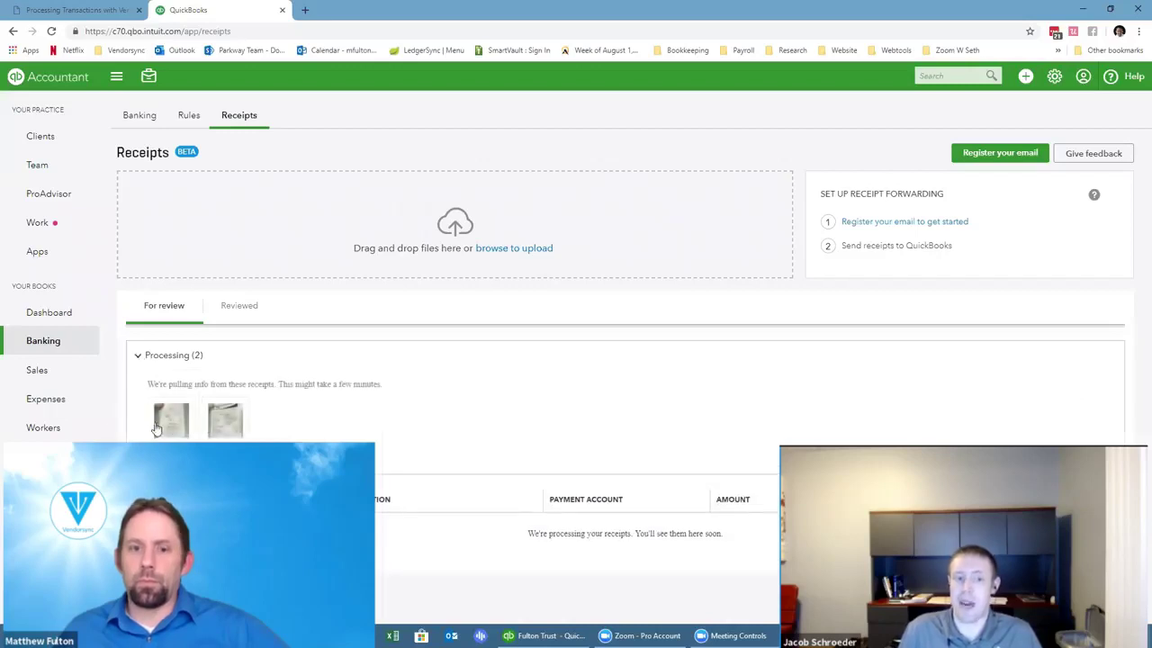
{"action": "mouse_move", "coordinate": [175, 424]}
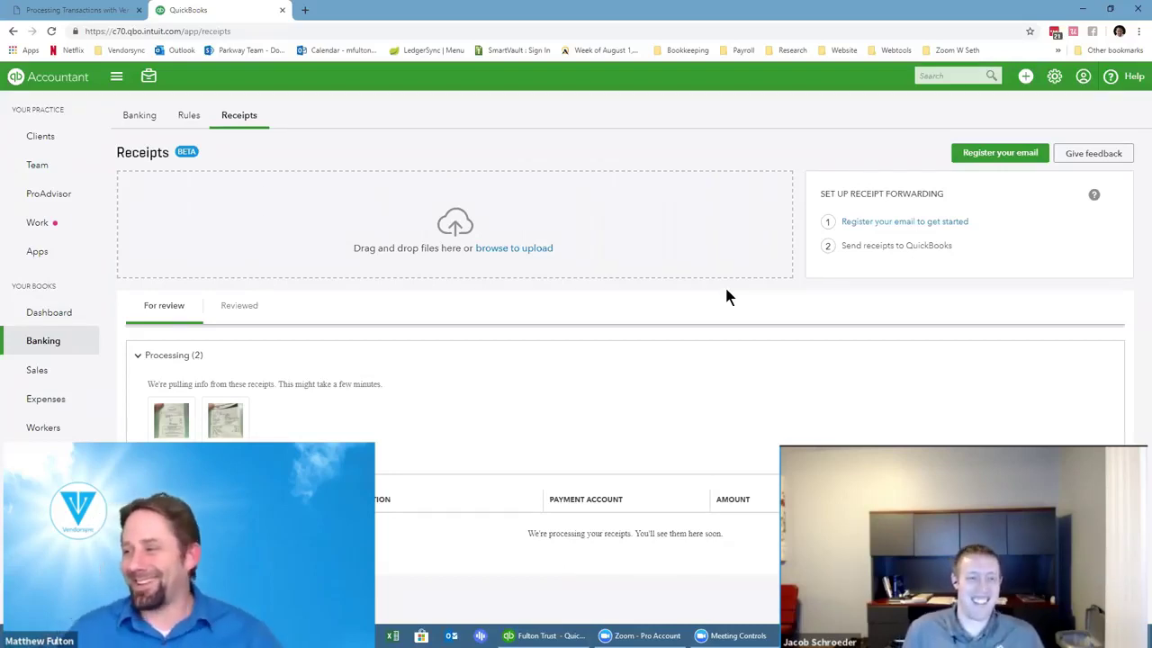
{"action": "left_click", "coordinate": [52, 31]}
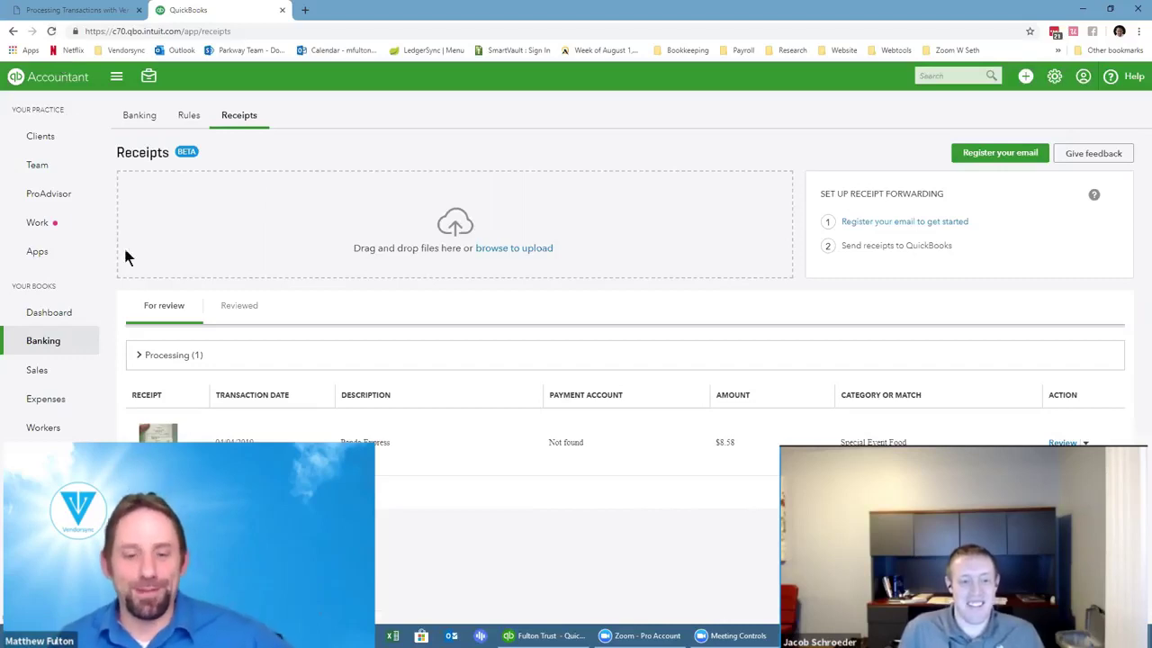
Step: Open the Panda Express receipt, try to replace its payee with Panda, and close the receipt without saving
{"action": "left_click", "coordinate": [421, 460]}
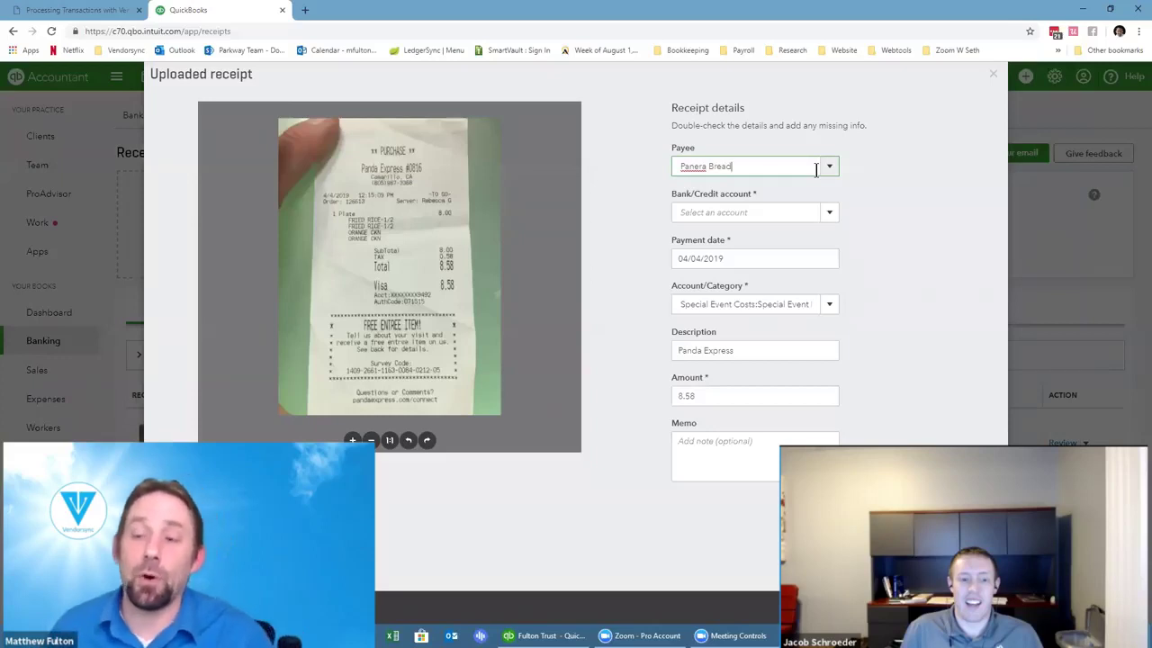
{"action": "left_click", "coordinate": [744, 166]}
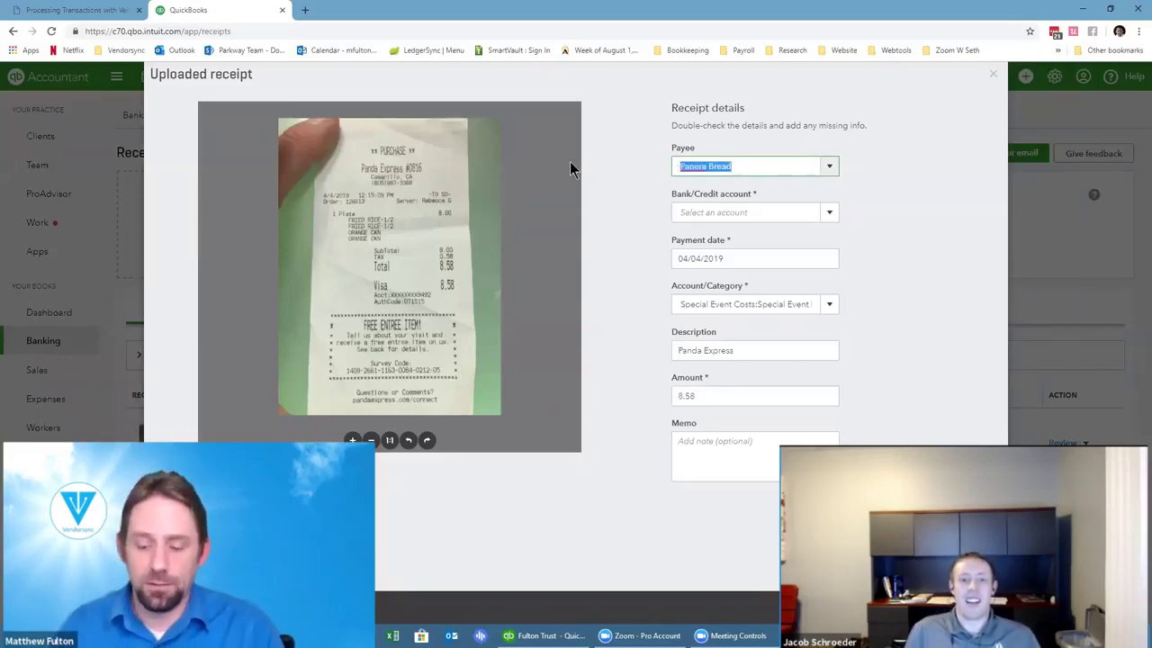
{"action": "type", "text": "Panda"}
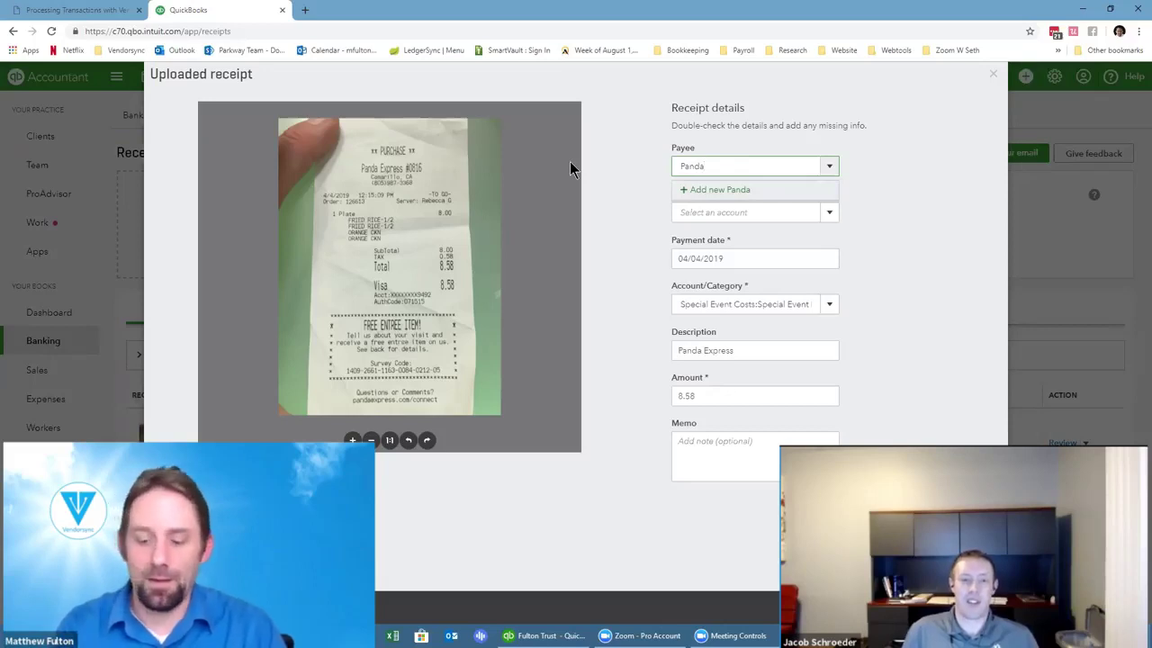
{"action": "key", "text": "BackSpace"}
{"action": "key", "text": "BackSpace"}
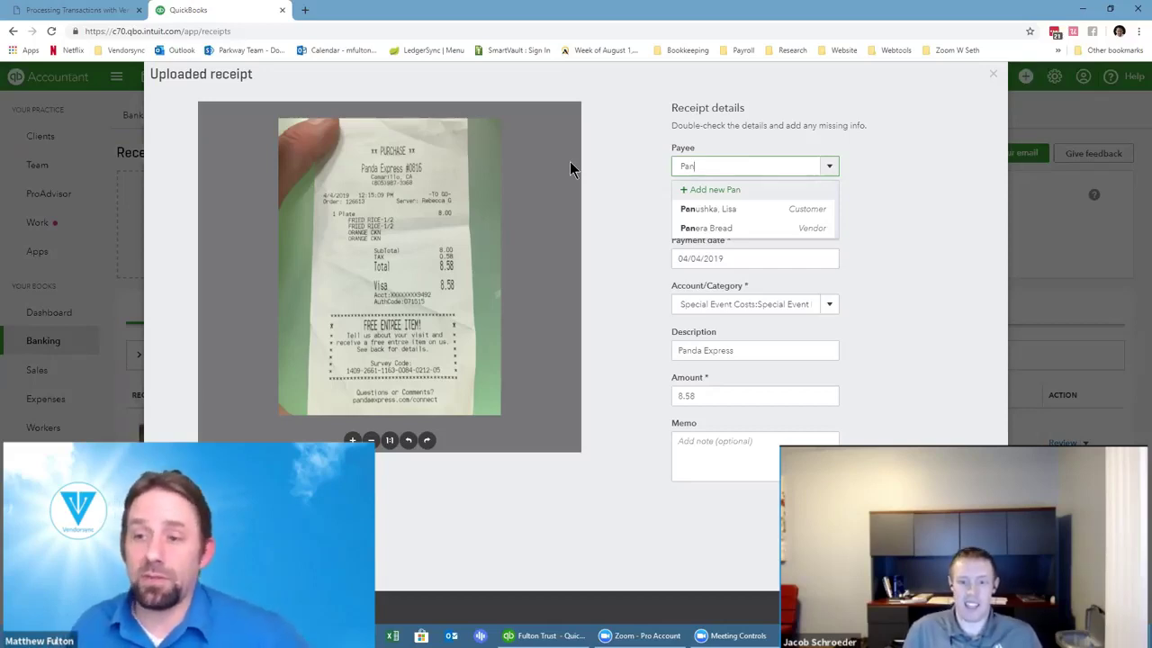
{"action": "left_click", "coordinate": [911, 205]}
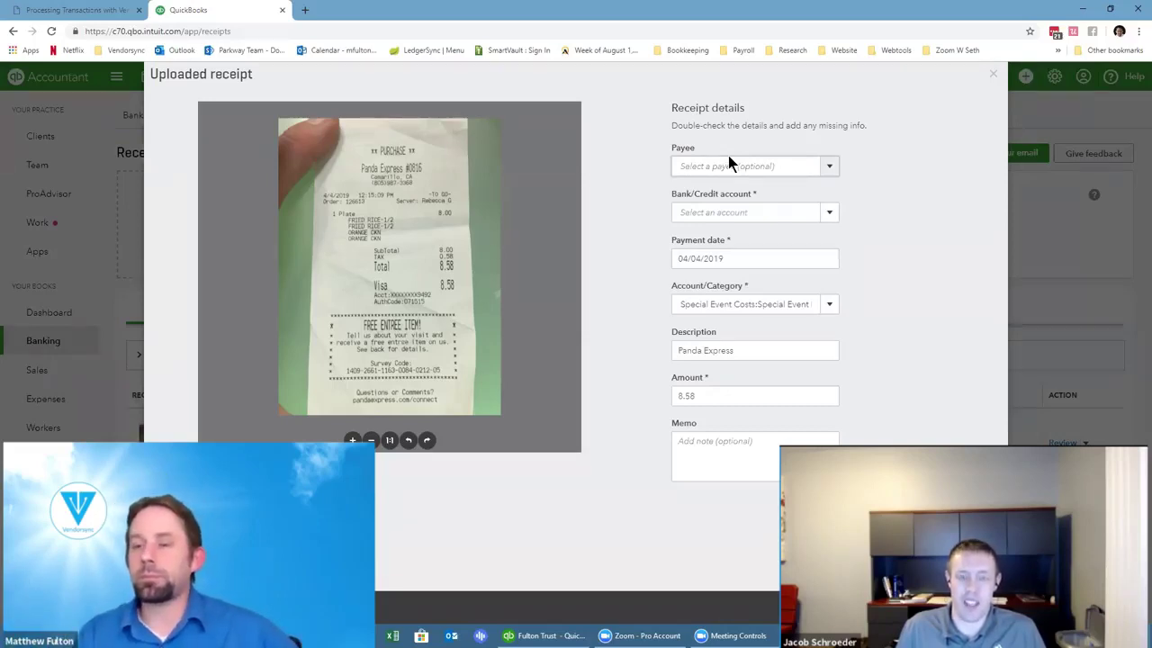
{"action": "left_click", "coordinate": [994, 75]}
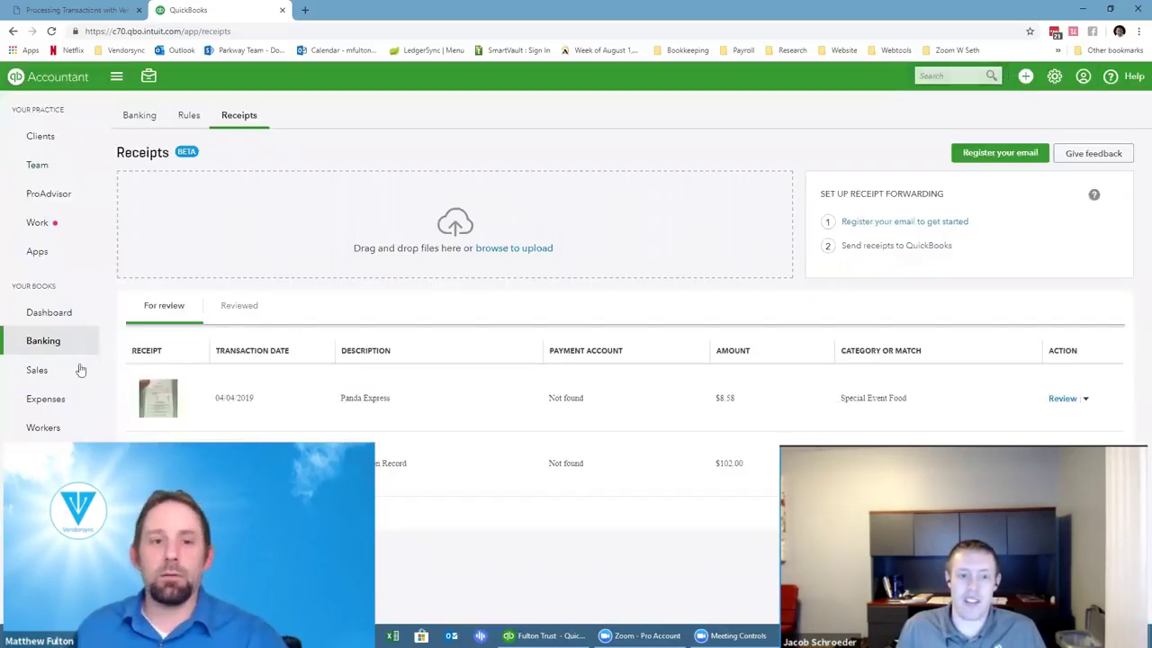
Step: Check which other actions are available for the Panda Express receipt in the review list
{"action": "mouse_move", "coordinate": [45, 399]}
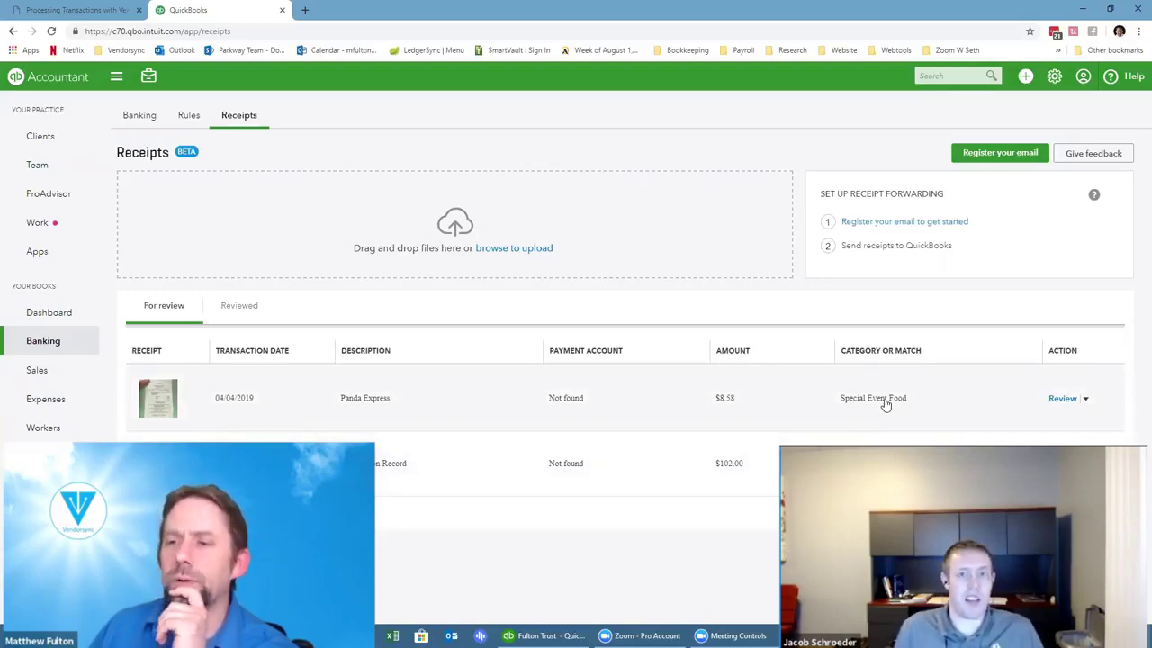
{"action": "left_click", "coordinate": [1086, 400]}
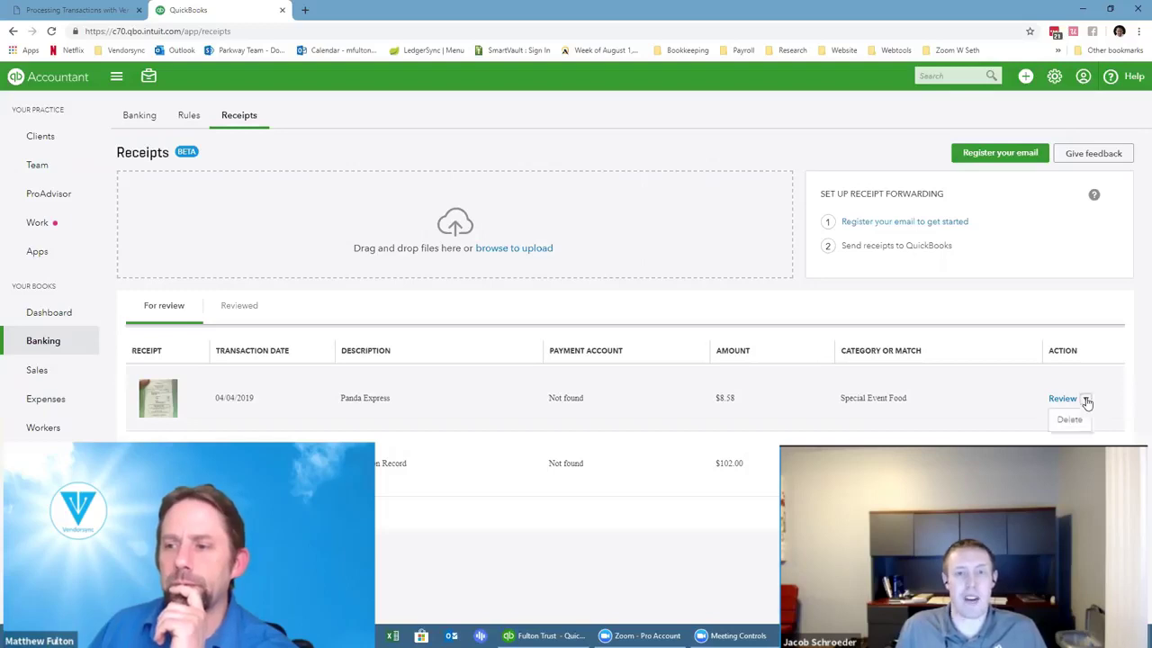
{"action": "left_click", "coordinate": [1086, 400]}
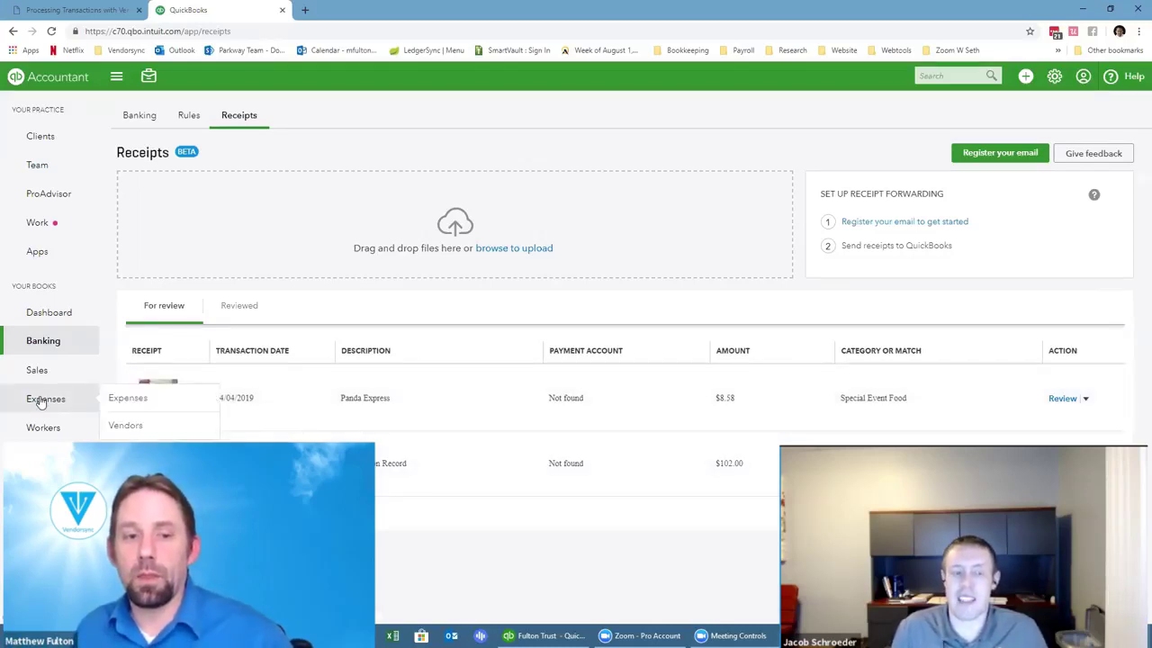
Step: Create and save a new vendor with Panda Express as both display name and company, dismissing the location request
{"action": "left_click", "coordinate": [126, 427]}
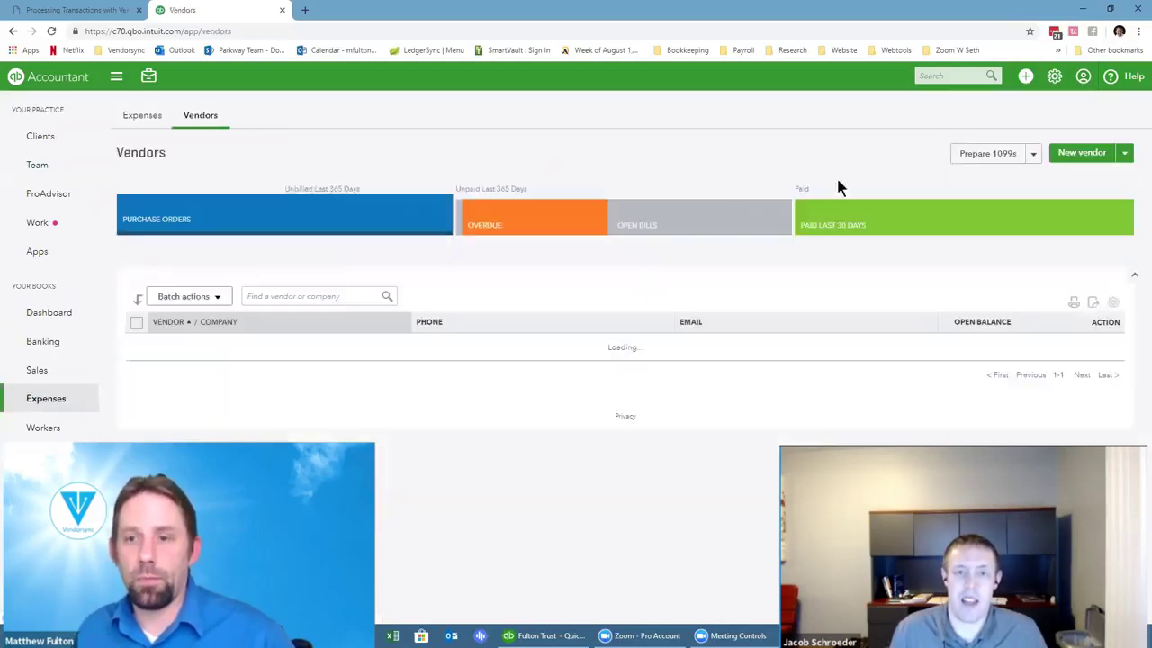
{"action": "left_click", "coordinate": [1067, 155]}
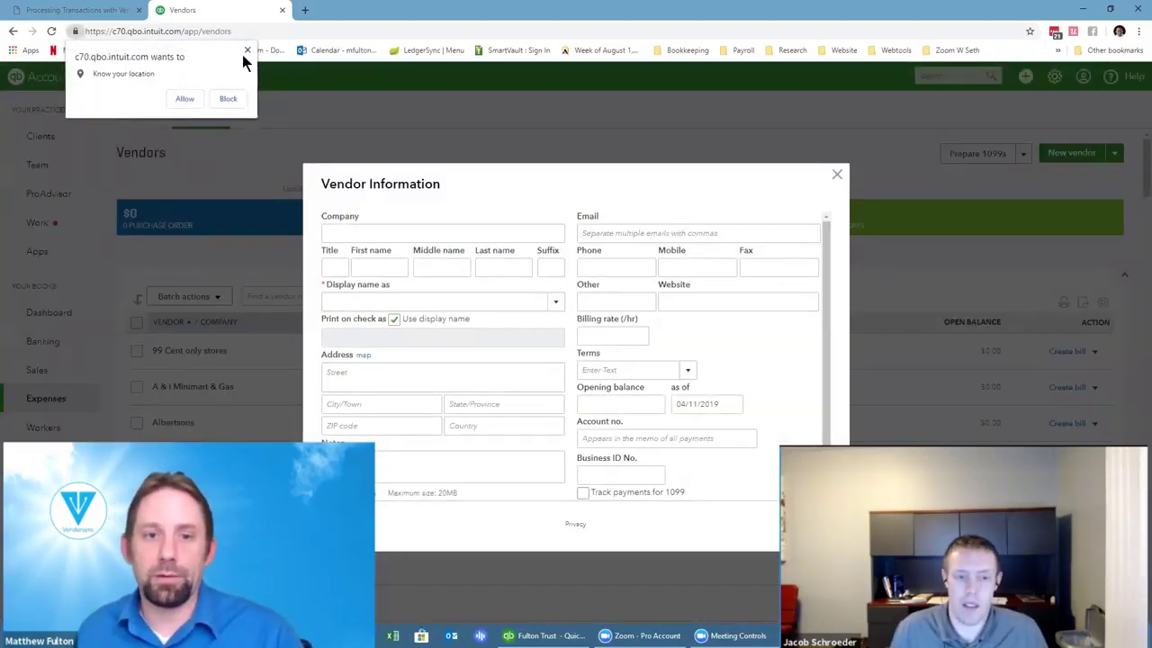
{"action": "left_click", "coordinate": [248, 49]}
{"action": "left_click", "coordinate": [361, 297]}
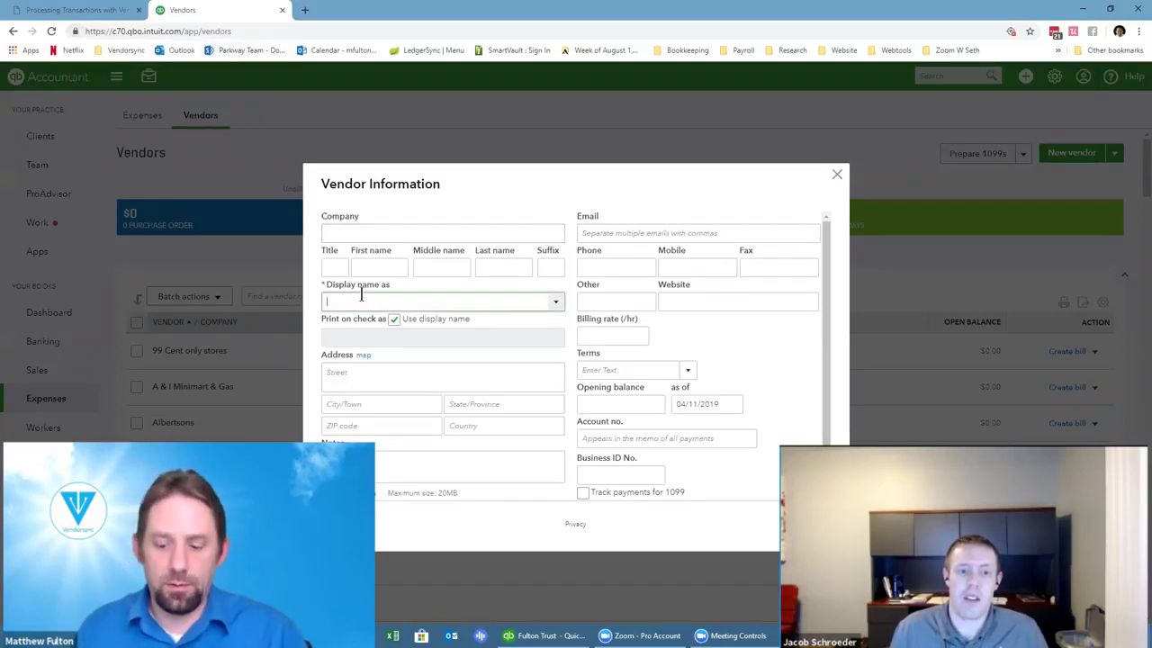
{"action": "type", "text": "Panda Ex"}
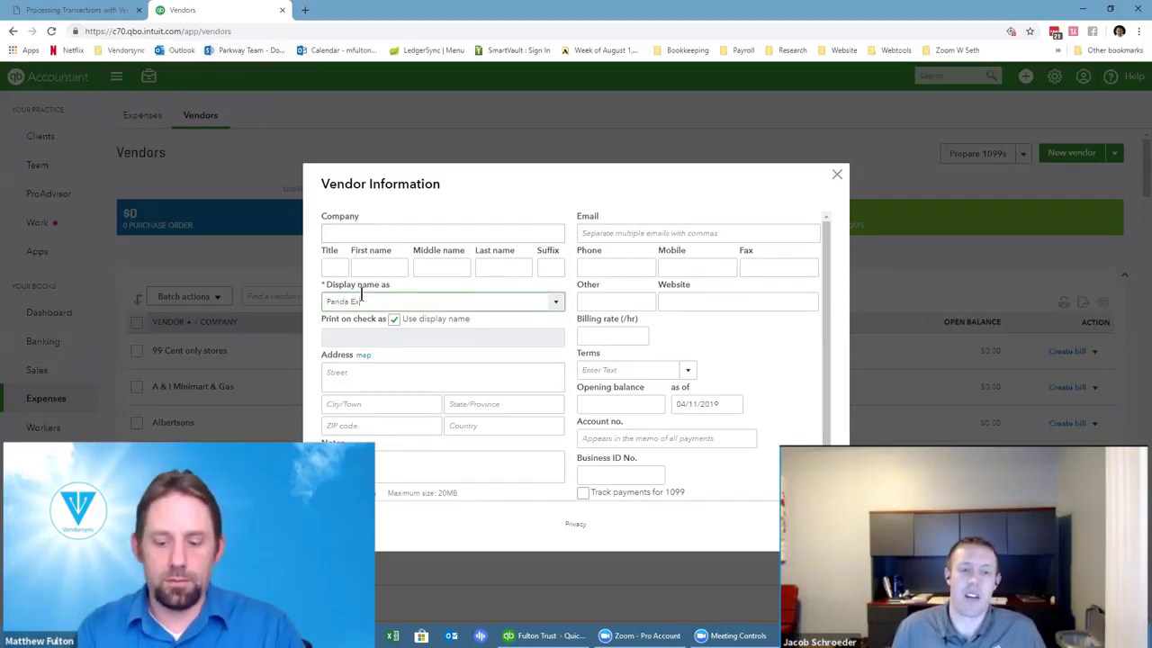
{"action": "type", "text": "press"}
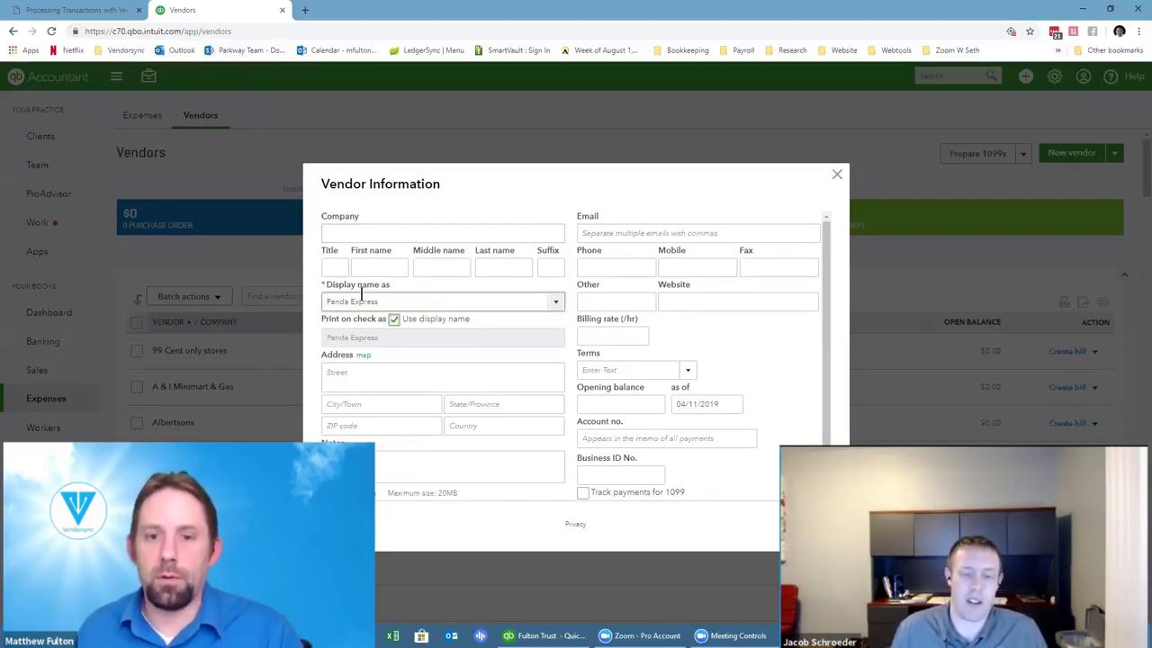
{"action": "left_click", "coordinate": [379, 233]}
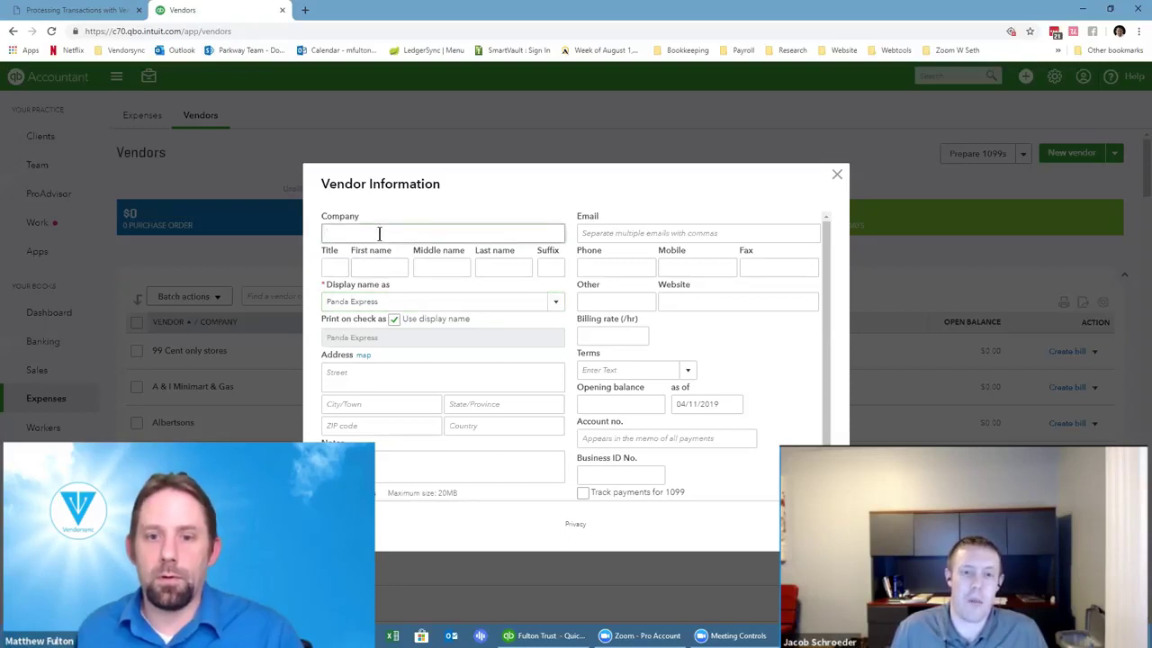
{"action": "type", "text": "Panda Ex"}
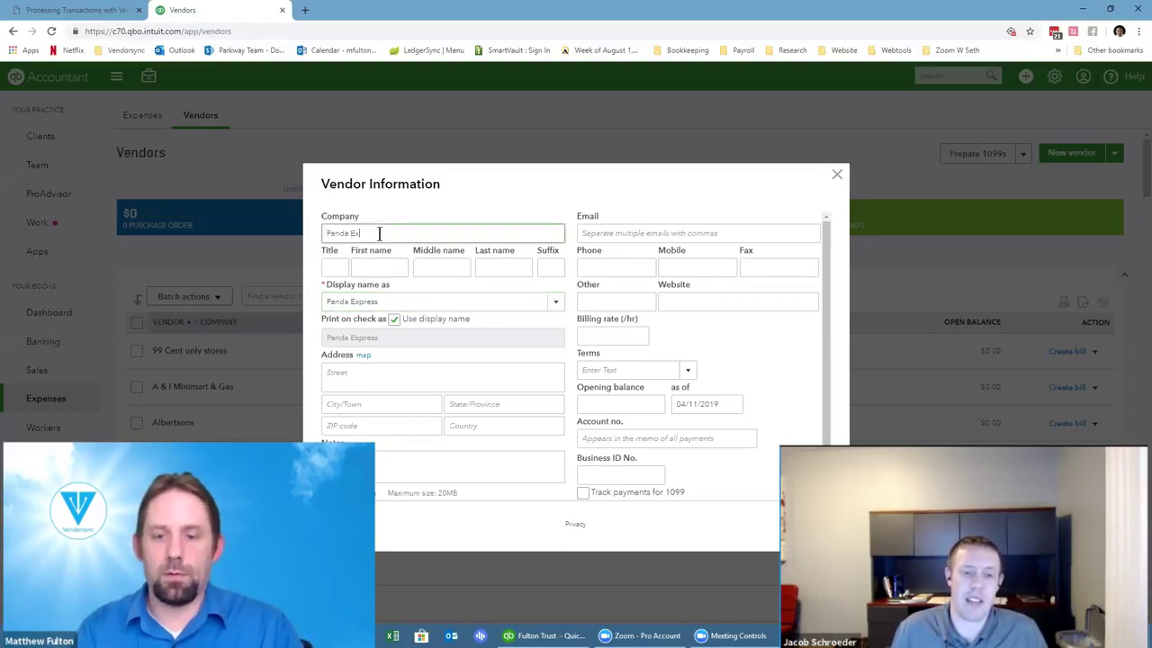
{"action": "type", "text": "press"}
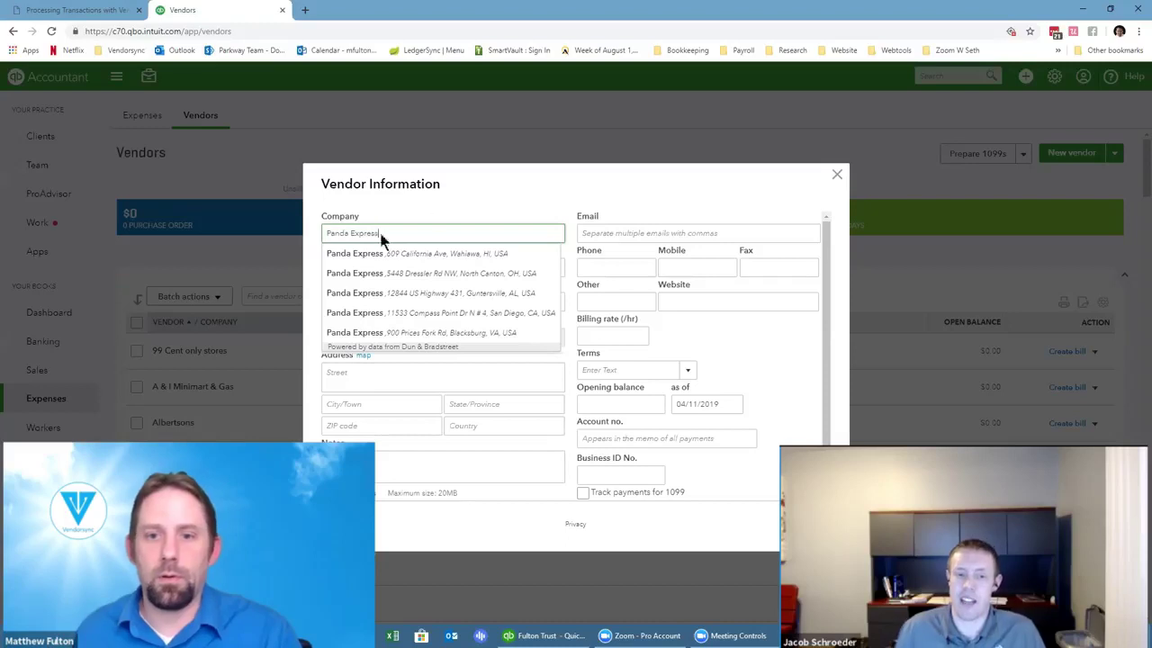
{"action": "left_click", "coordinate": [509, 193]}
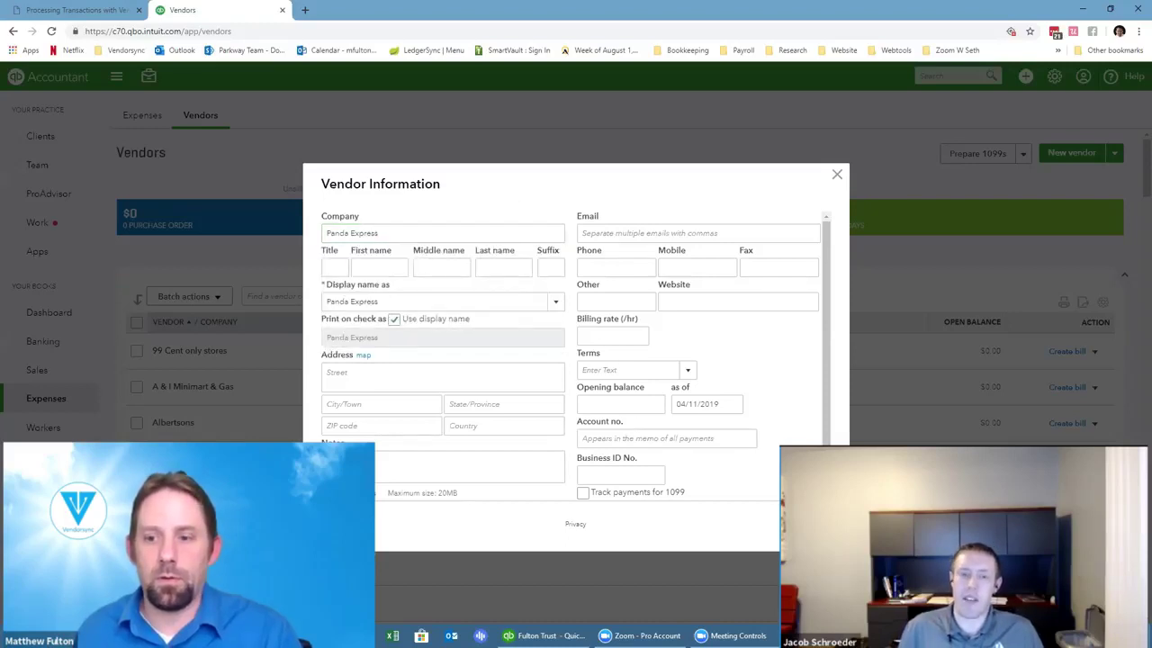
{"action": "left_click", "coordinate": [814, 537]}
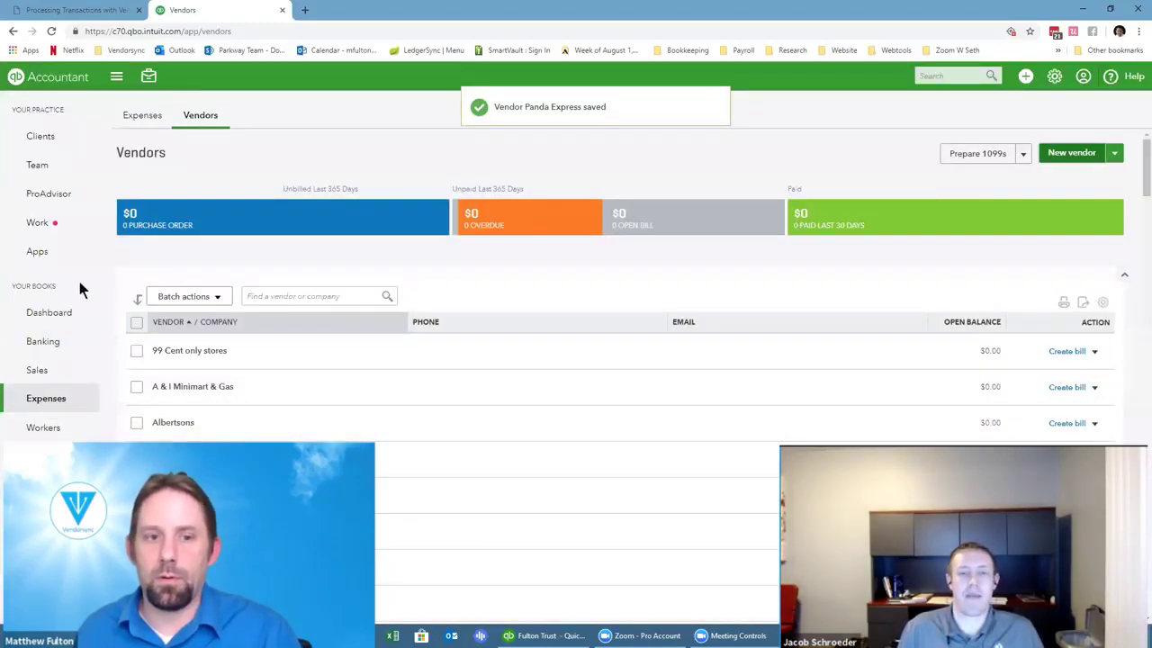
Step: Return to the receipts, reopen the Panda Express receipt, and set its bank account to Vendorsync Test
{"action": "left_click", "coordinate": [52, 348]}
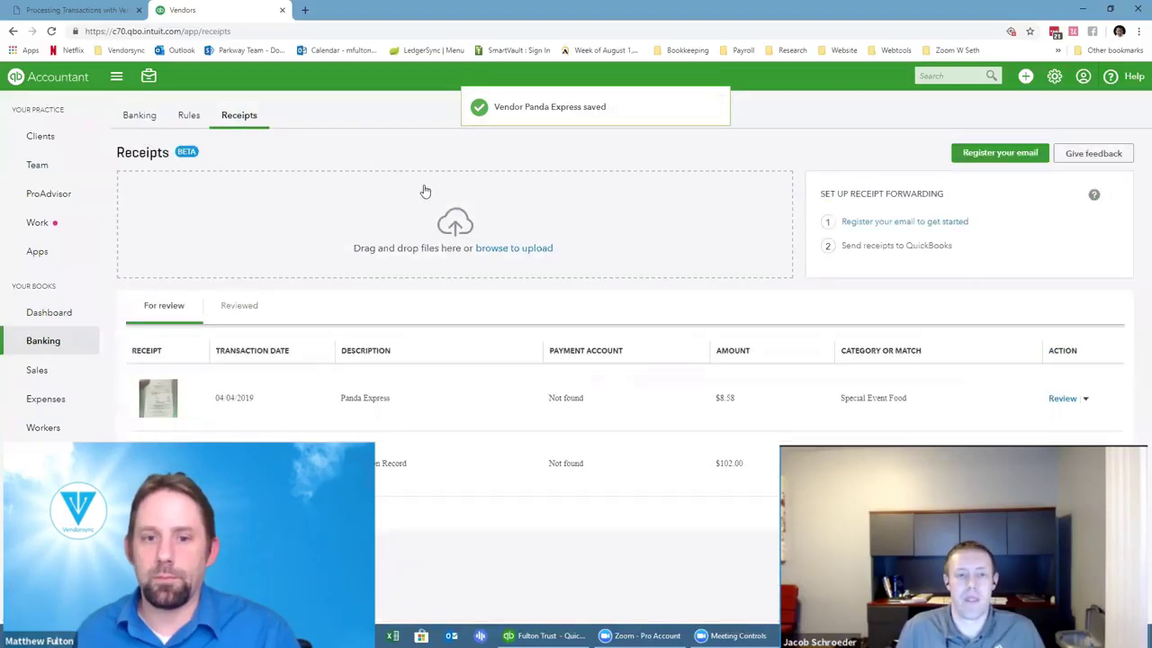
{"action": "left_click", "coordinate": [450, 406]}
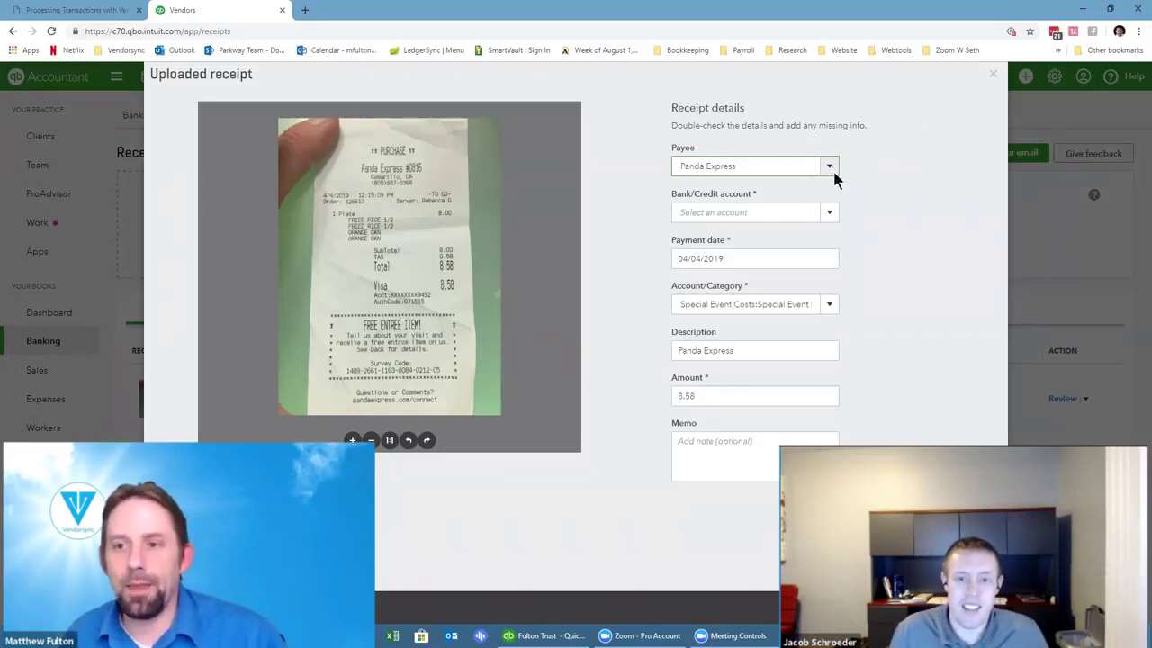
{"action": "left_click", "coordinate": [837, 218]}
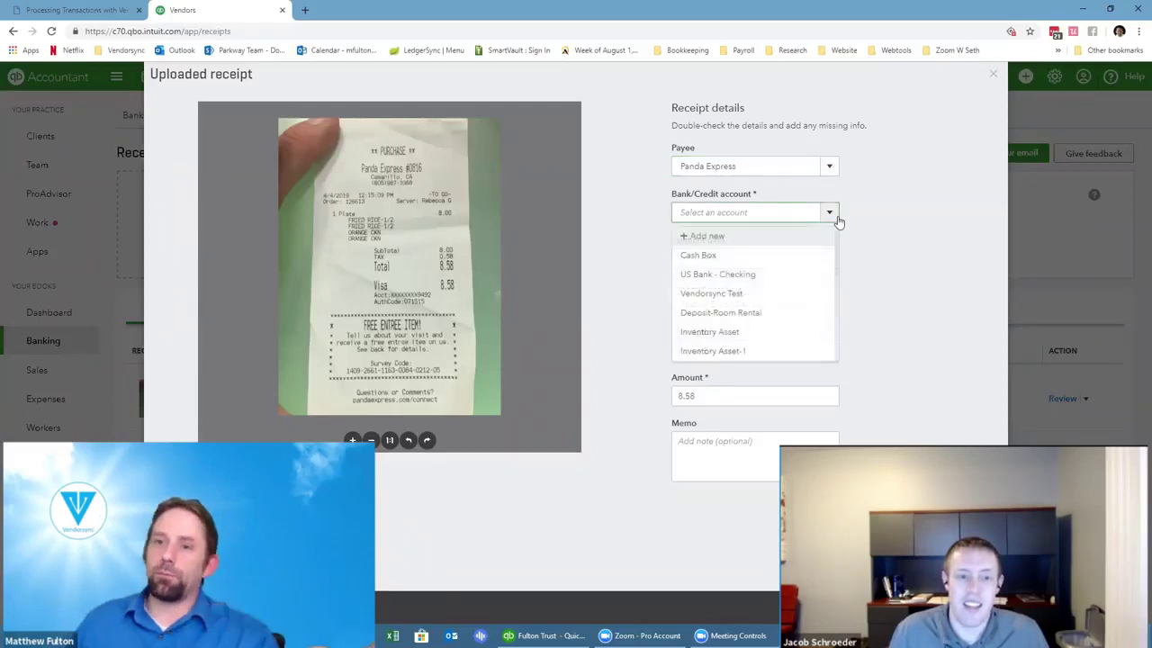
{"action": "left_click", "coordinate": [724, 294]}
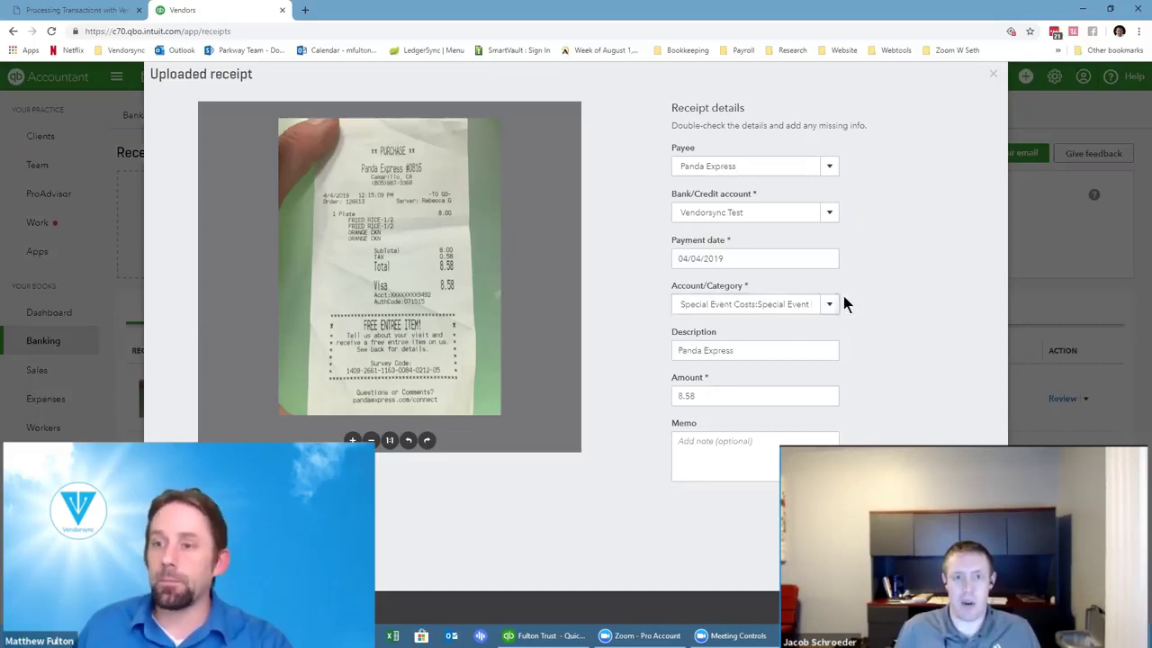
{"action": "left_click", "coordinate": [745, 352]}
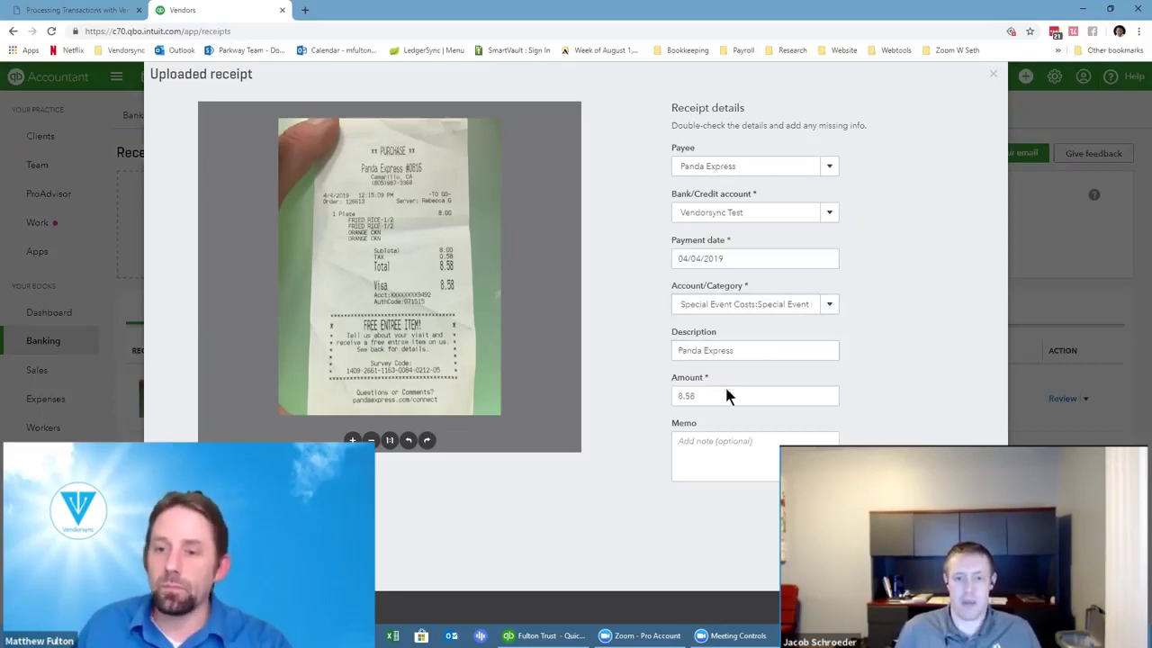
{"action": "left_click", "coordinate": [706, 447]}
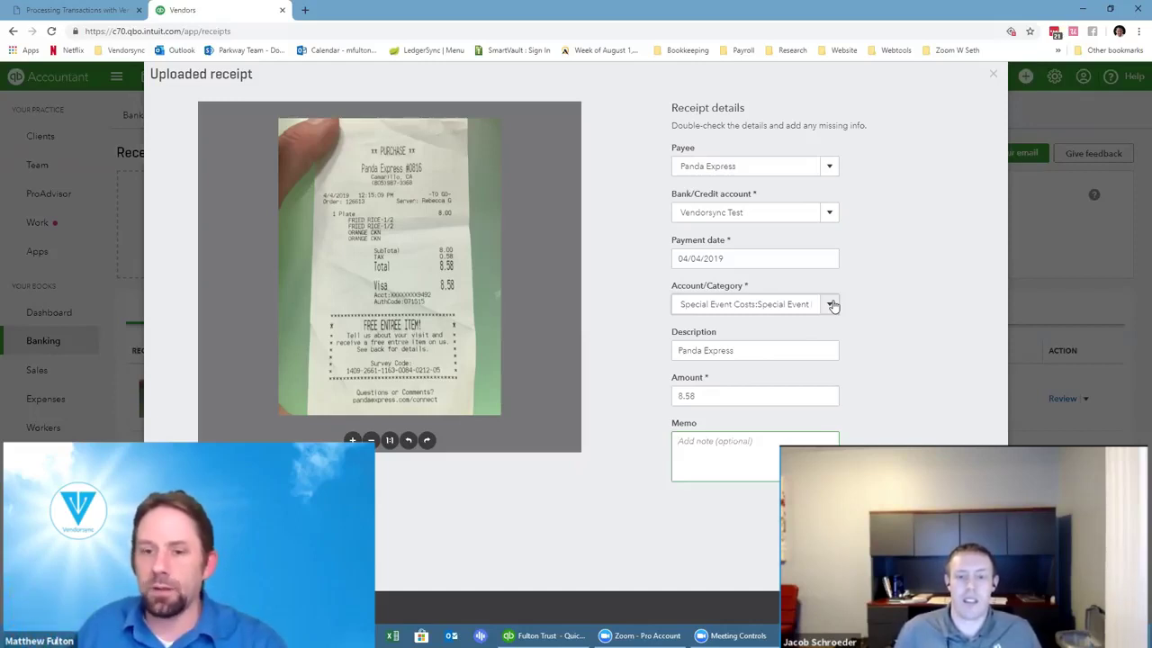
Step: Inspect the Panda Express receipt image at several zoom levels and add the receipt as a new expense
{"action": "left_click", "coordinate": [390, 441]}
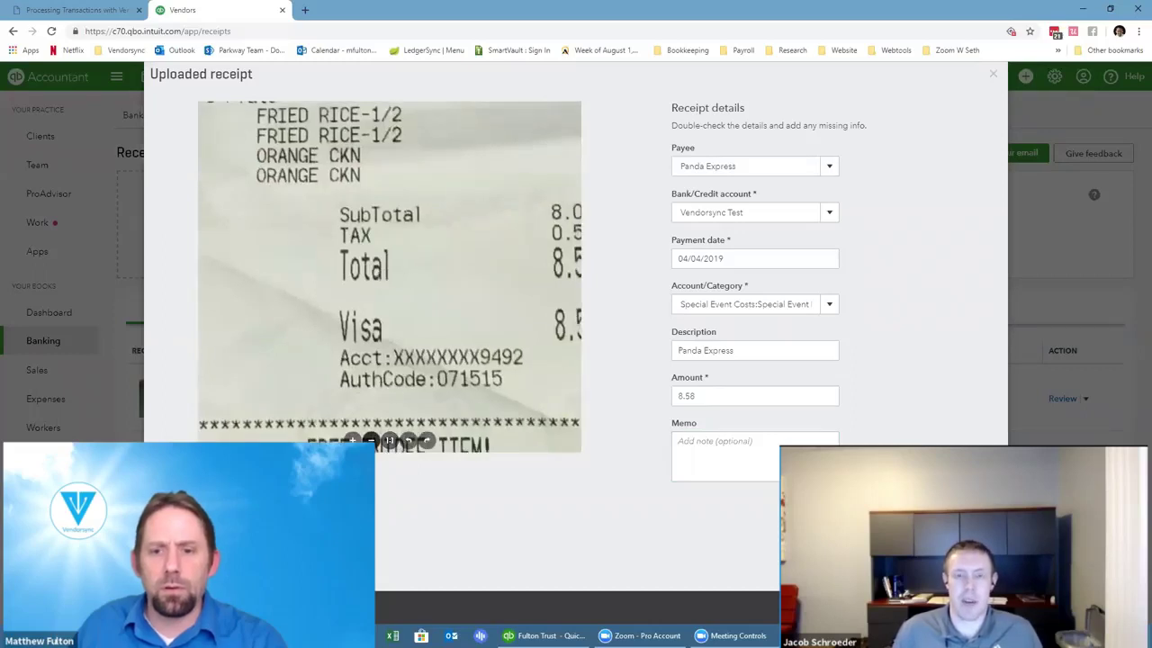
{"action": "left_click", "coordinate": [371, 441]}
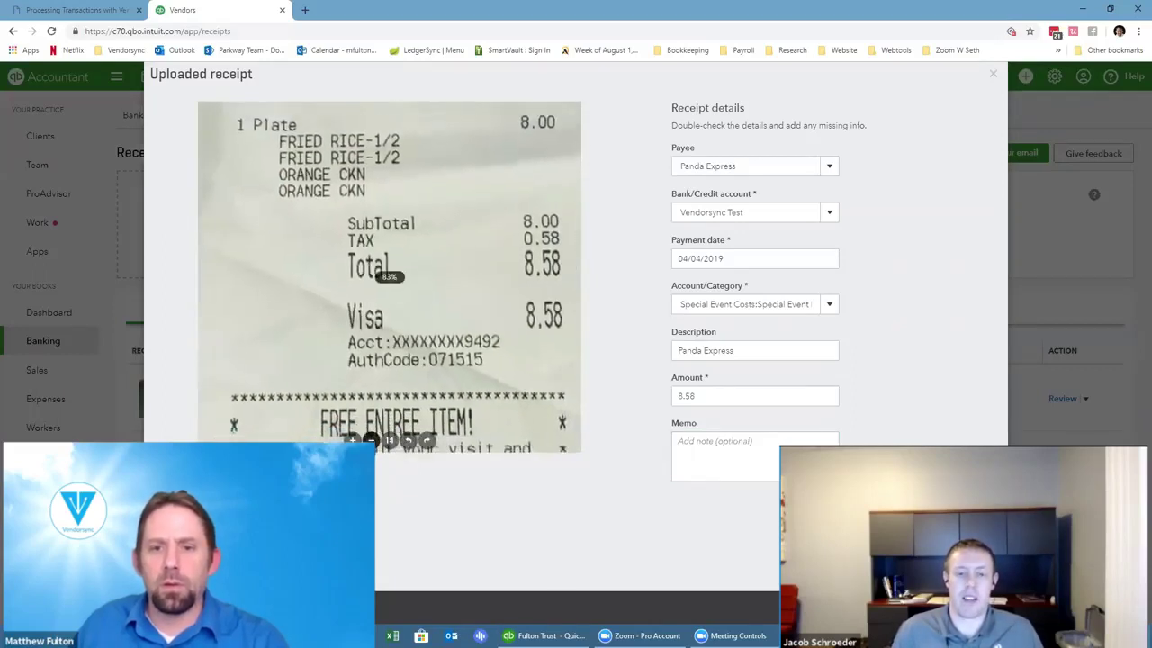
{"action": "left_click", "coordinate": [370, 441]}
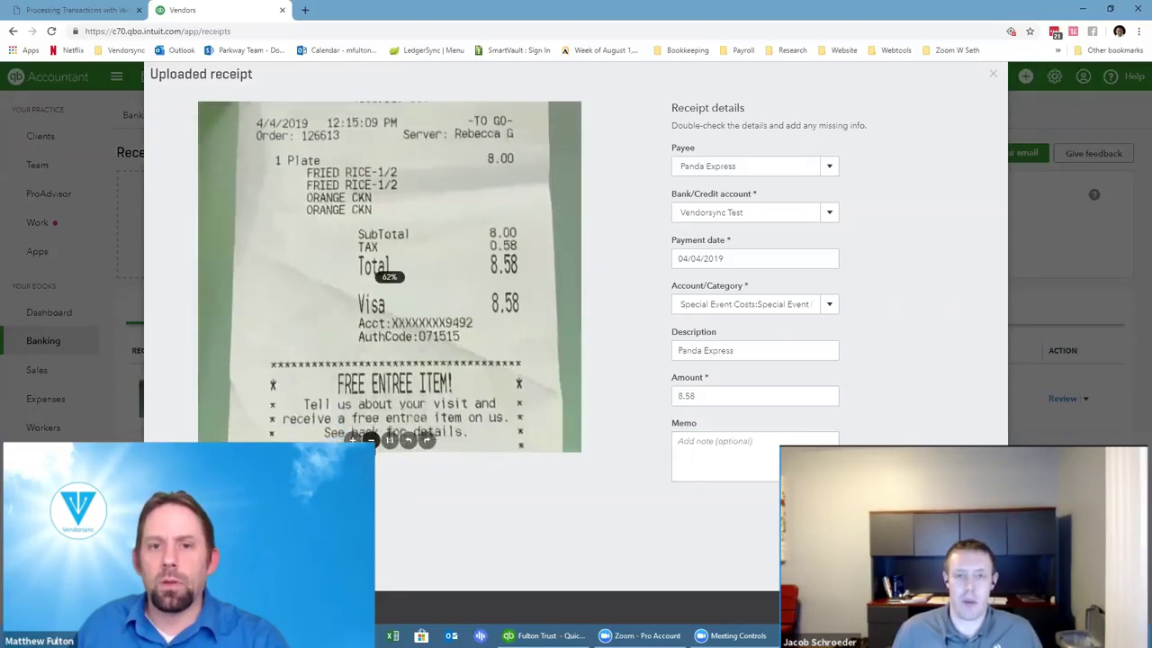
{"action": "left_click", "coordinate": [371, 441]}
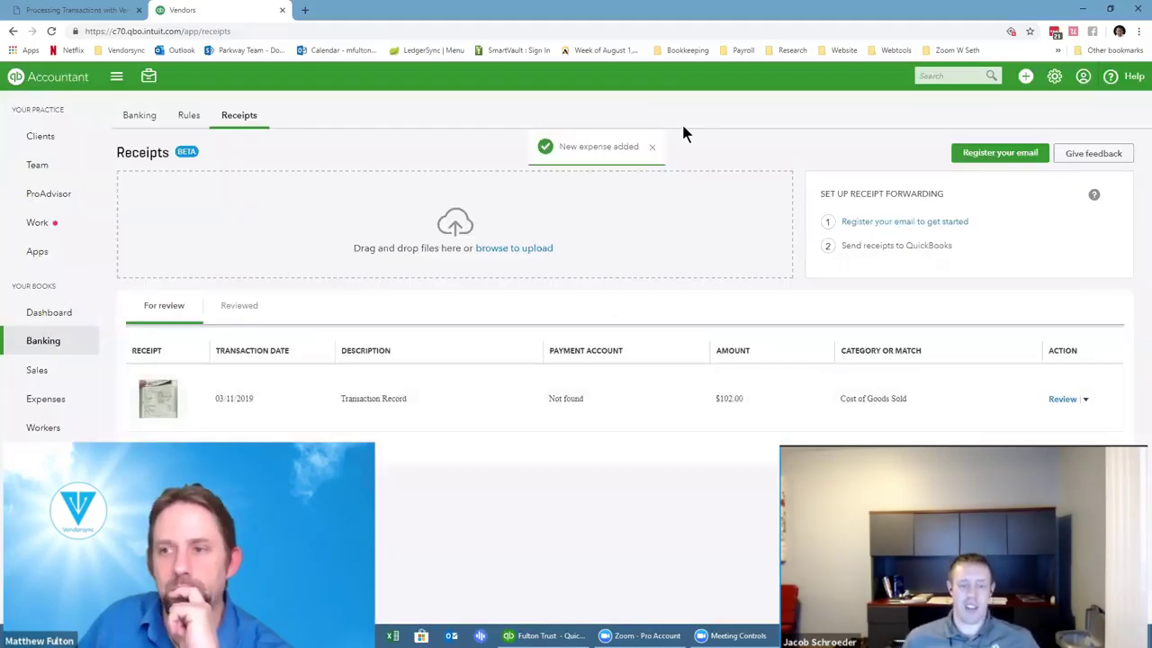
Step: Match the 04/04/2019 Panda Express bank transaction in Vendorsync Test to its recorded expense
{"action": "left_click", "coordinate": [139, 120]}
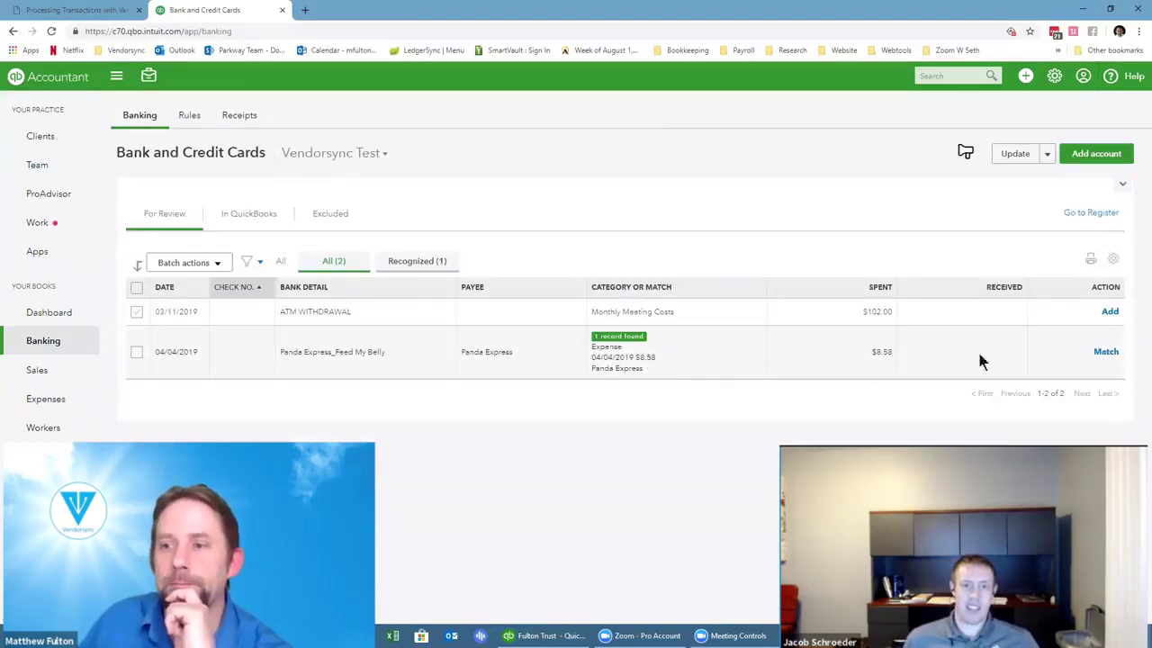
{"action": "left_click", "coordinate": [1100, 352]}
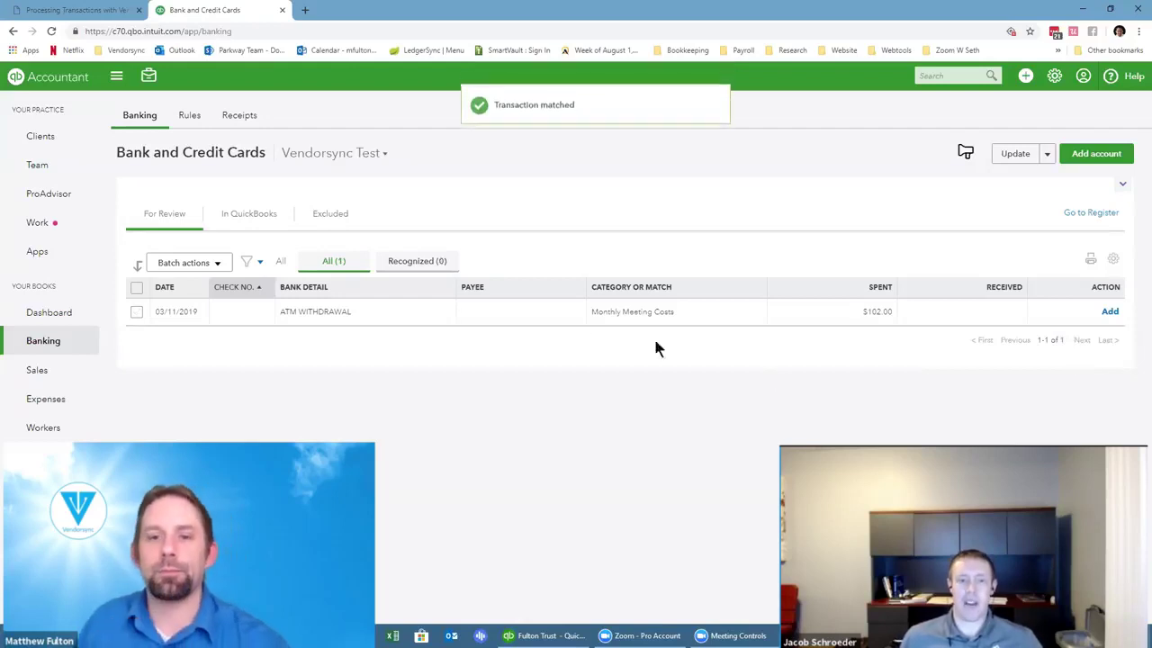
Step: Split the 03/11/2019 ATM withdrawal into two lines categorised as Cash Box and Bank fees
{"action": "left_click", "coordinate": [375, 315]}
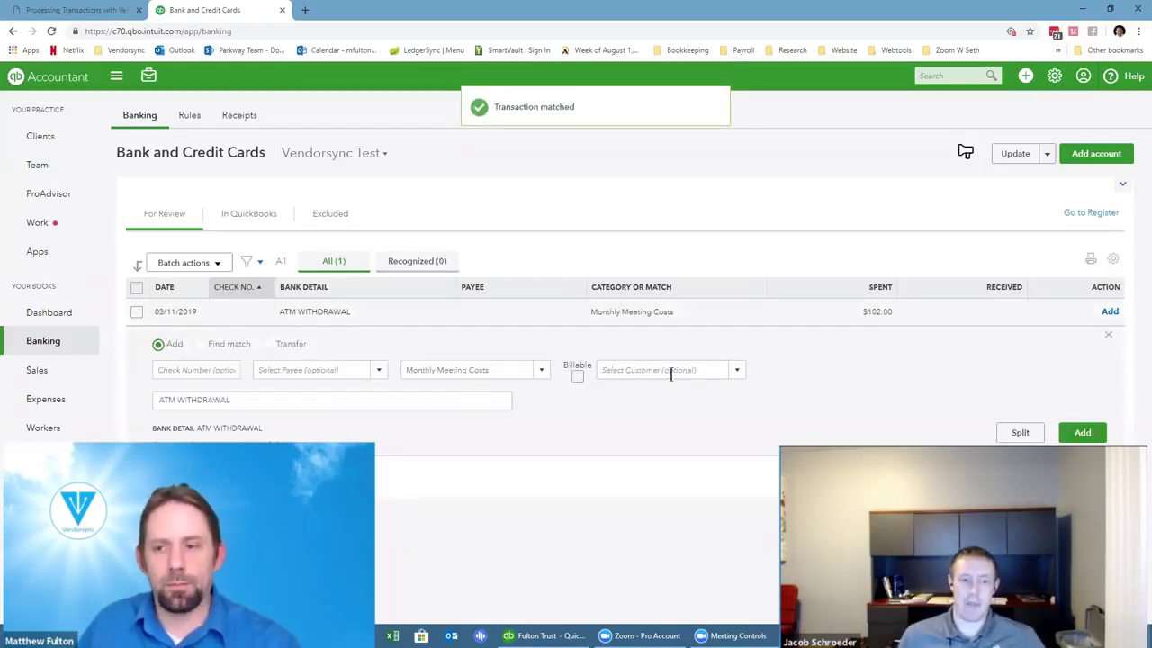
{"action": "left_click", "coordinate": [1020, 432]}
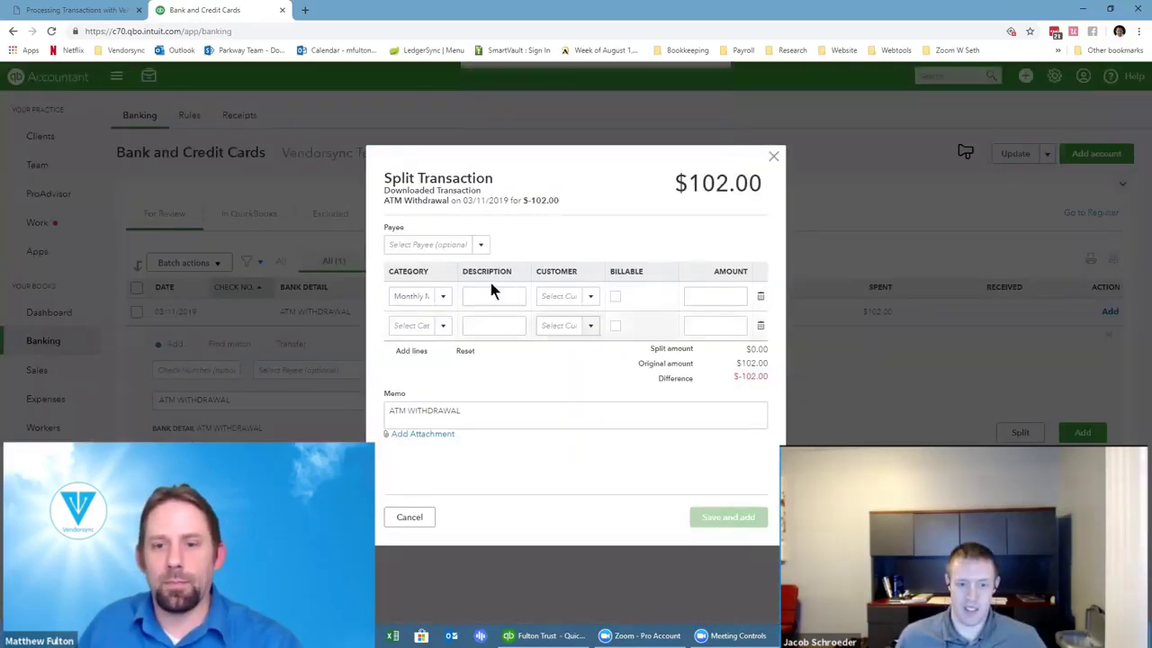
{"action": "left_click", "coordinate": [405, 297]}
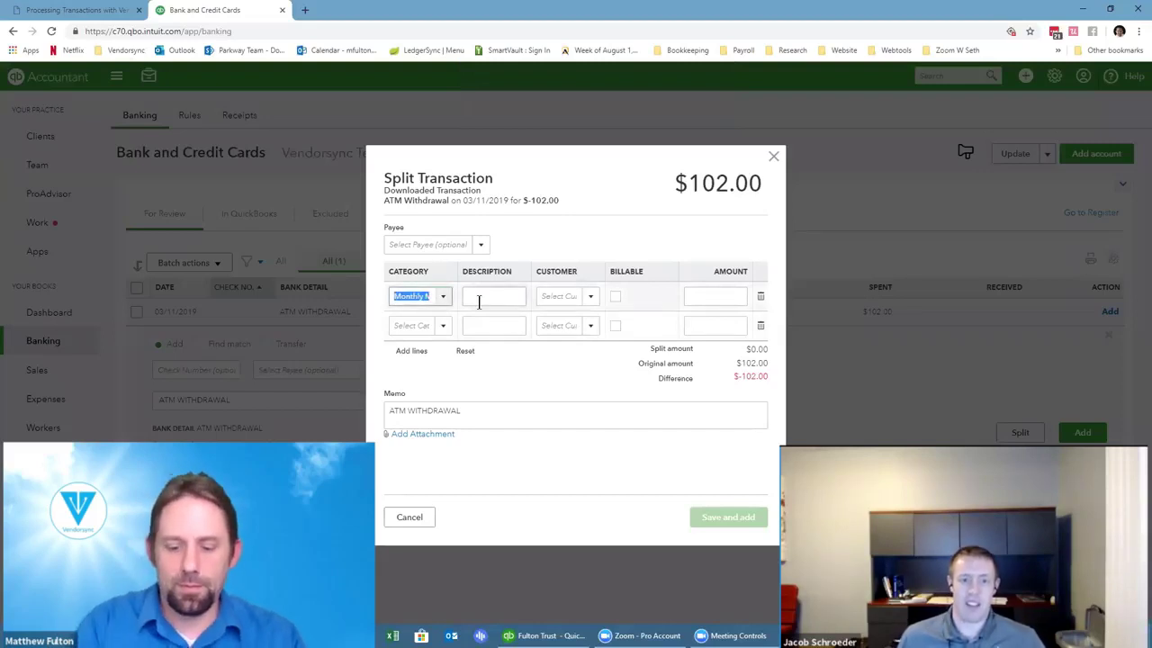
{"action": "type", "text": "cash"}
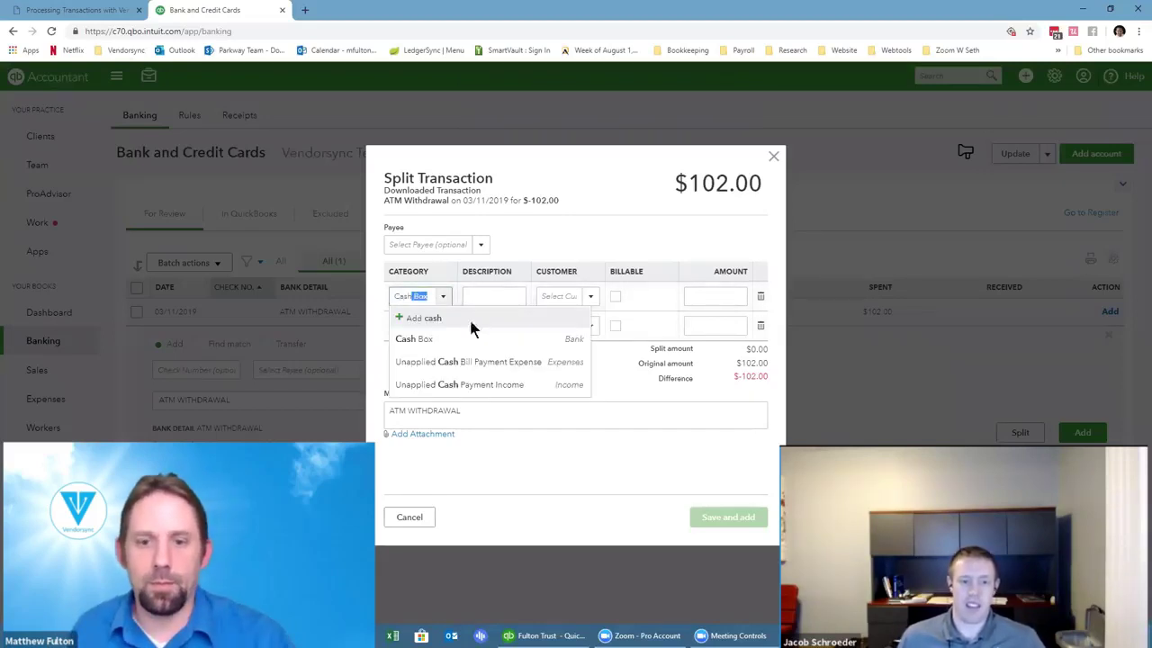
{"action": "left_click", "coordinate": [432, 337]}
{"action": "left_click", "coordinate": [405, 324]}
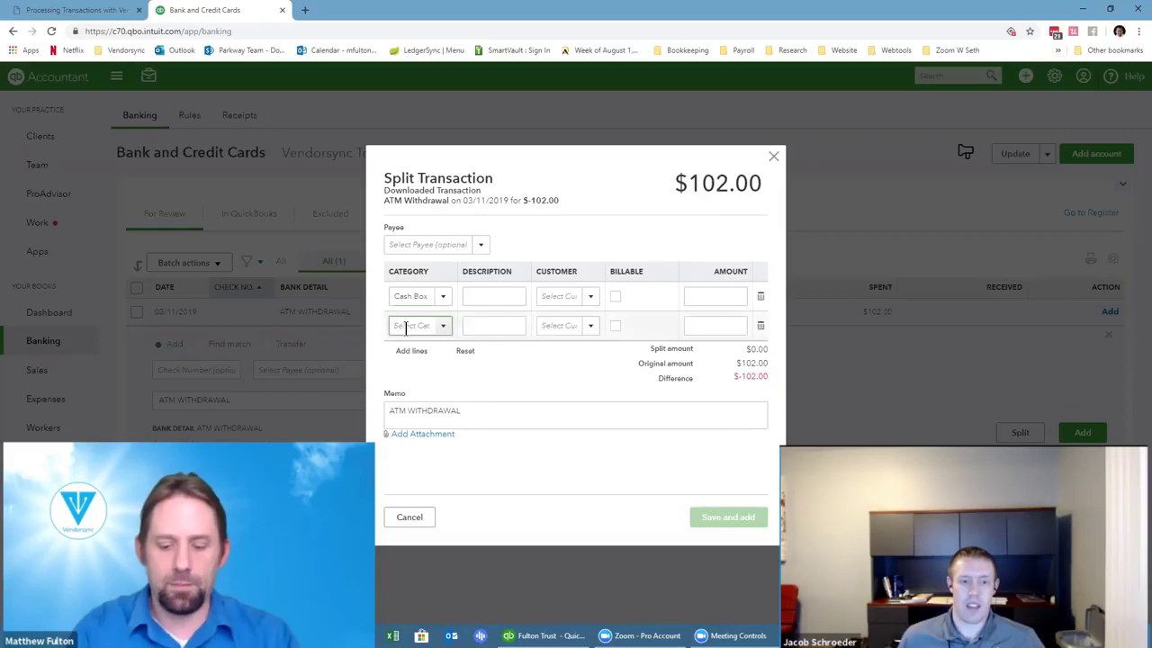
{"action": "type", "text": "bank"}
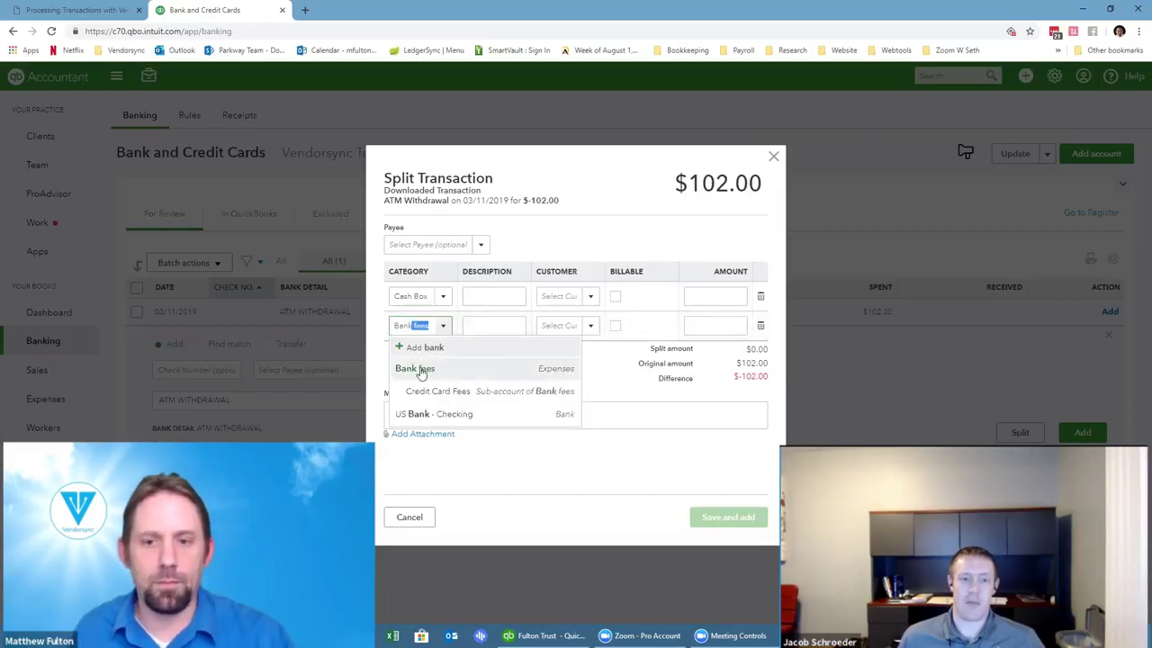
{"action": "left_click", "coordinate": [421, 369]}
Step: Set the split amounts to 100 for the Cash Box line and 2.00 for the Bank fees line
{"action": "left_click", "coordinate": [719, 294]}
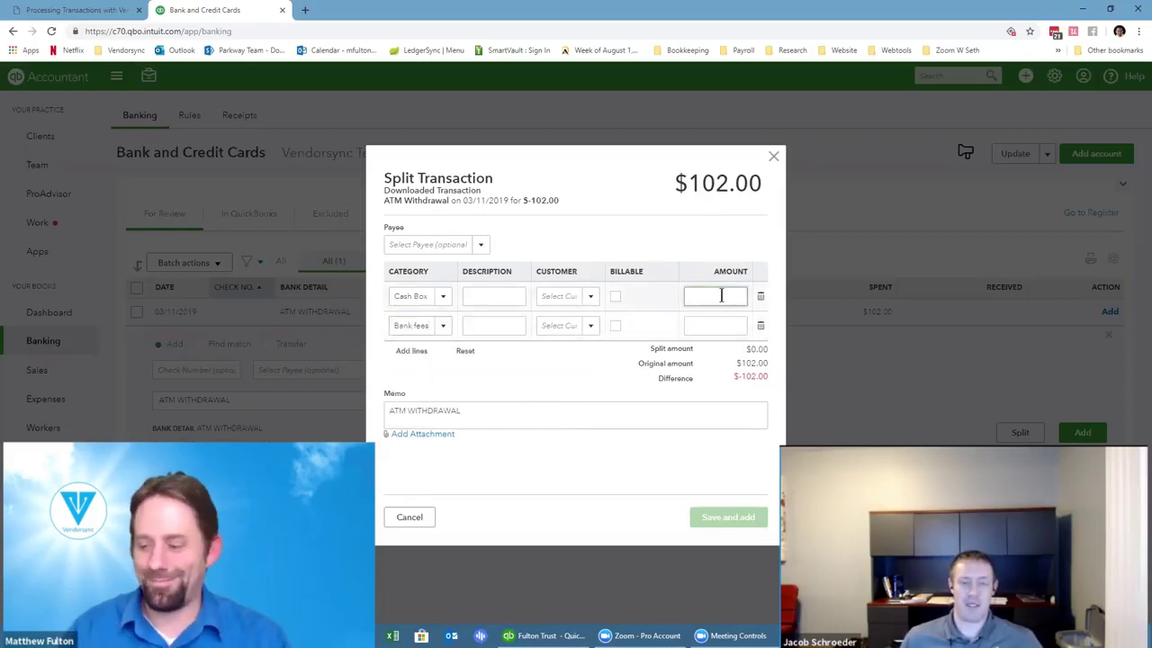
{"action": "type", "text": "100"}
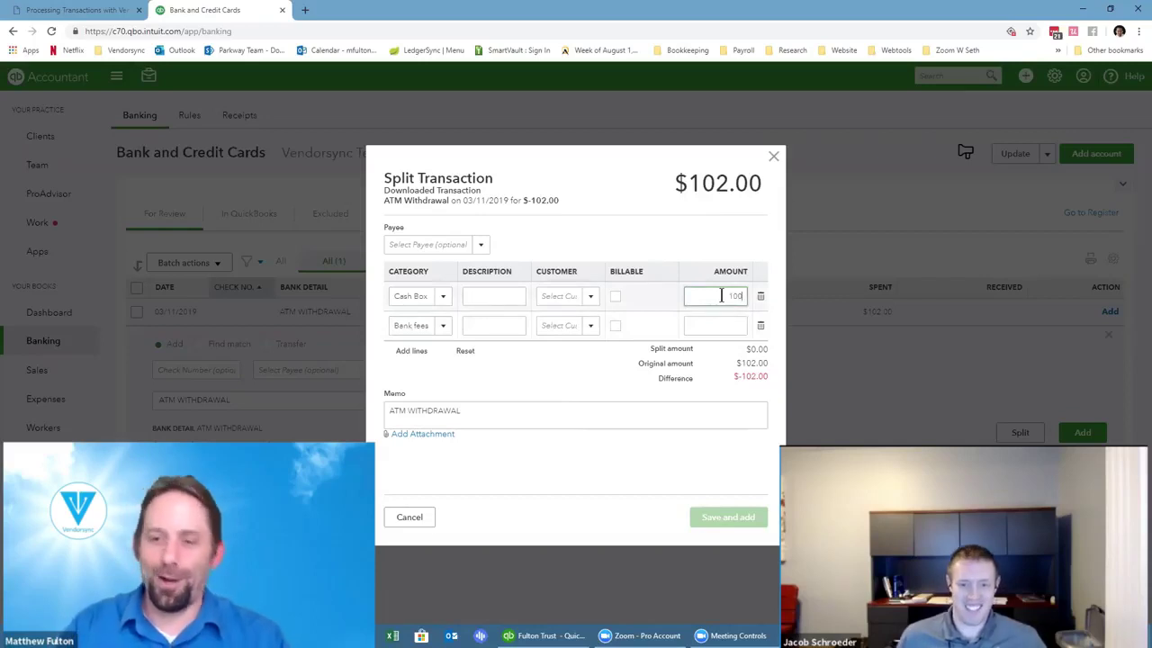
{"action": "key", "text": "Tab"}
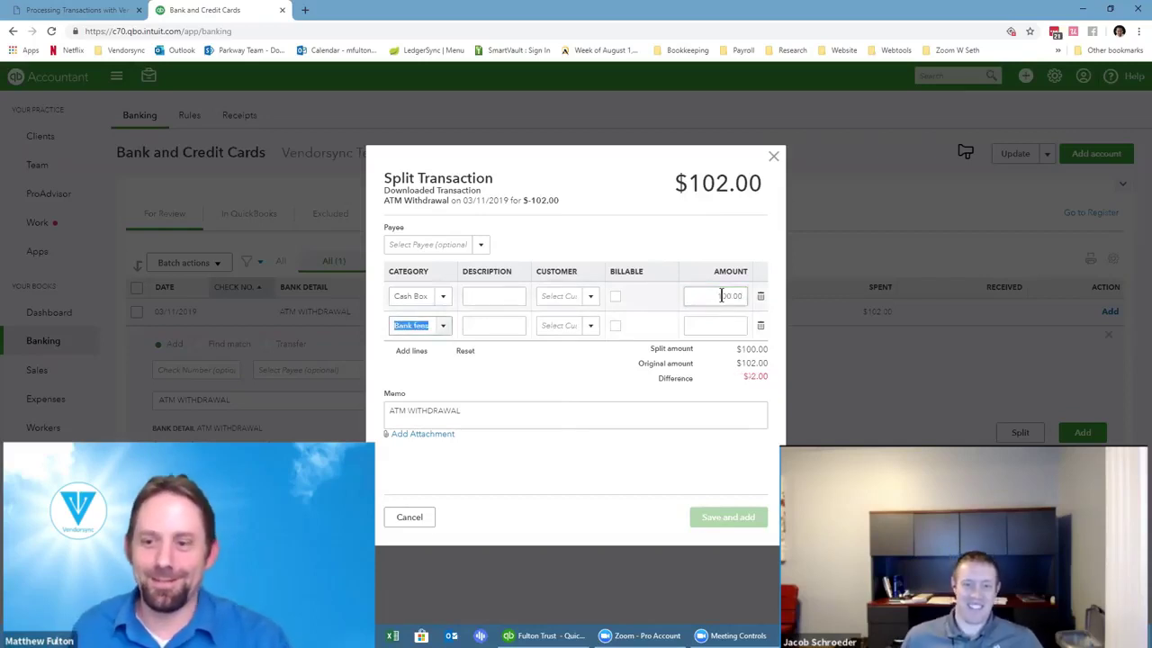
{"action": "left_click", "coordinate": [721, 327]}
{"action": "type", "text": "2"}
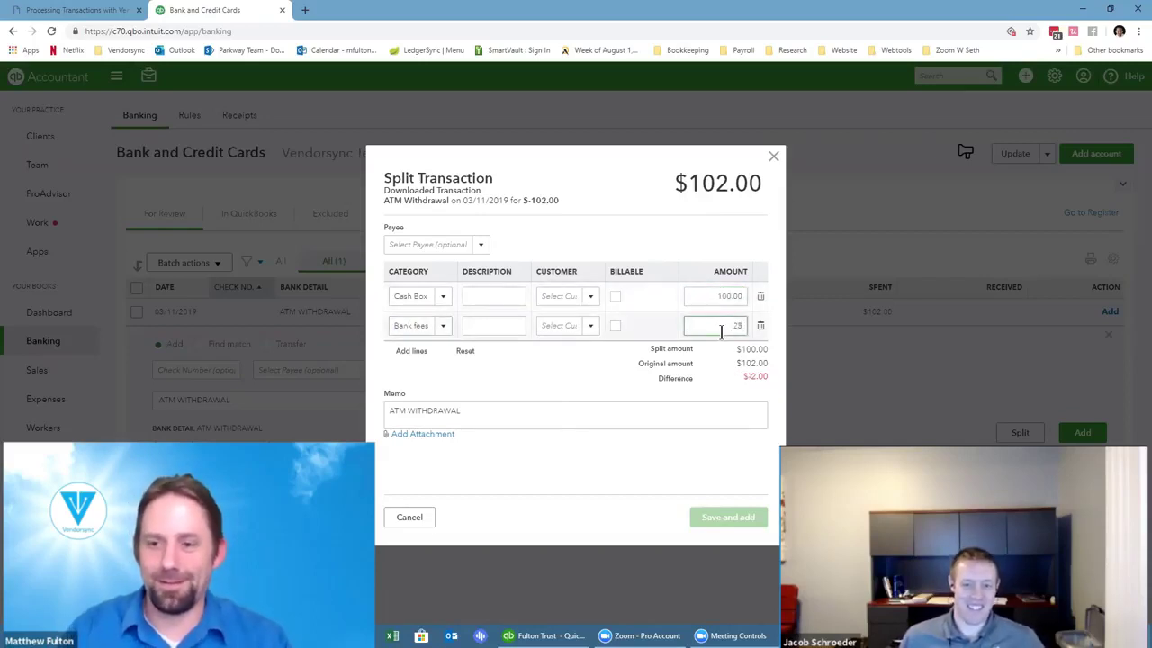
{"action": "type", "text": ".00"}
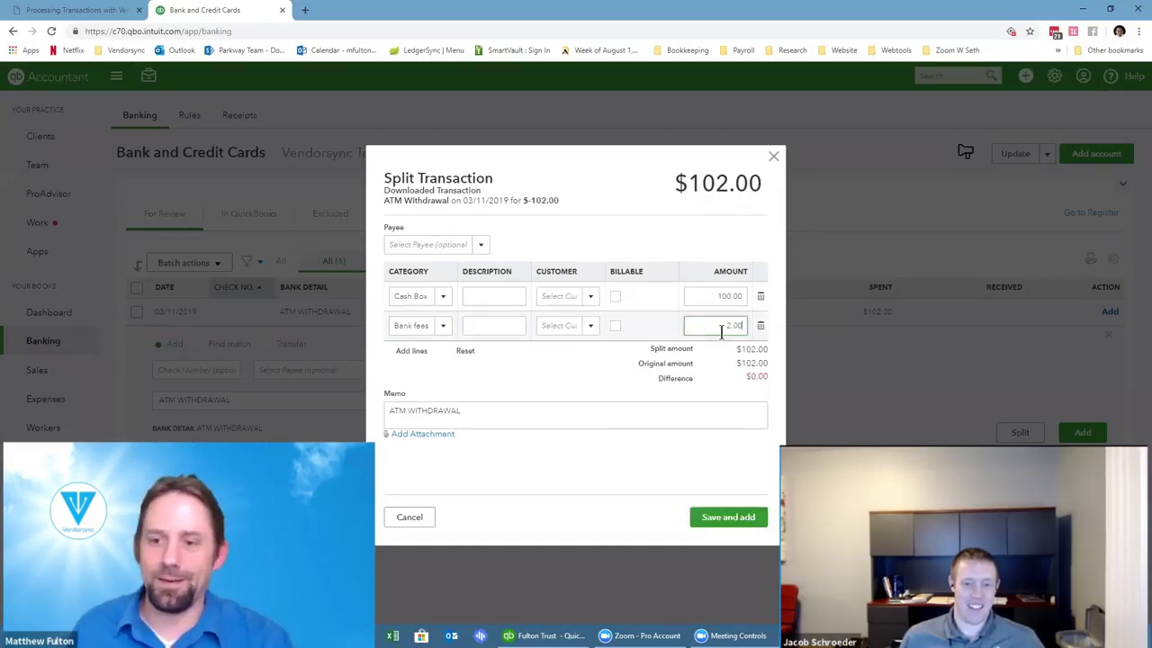
{"action": "left_click", "coordinate": [450, 245]}
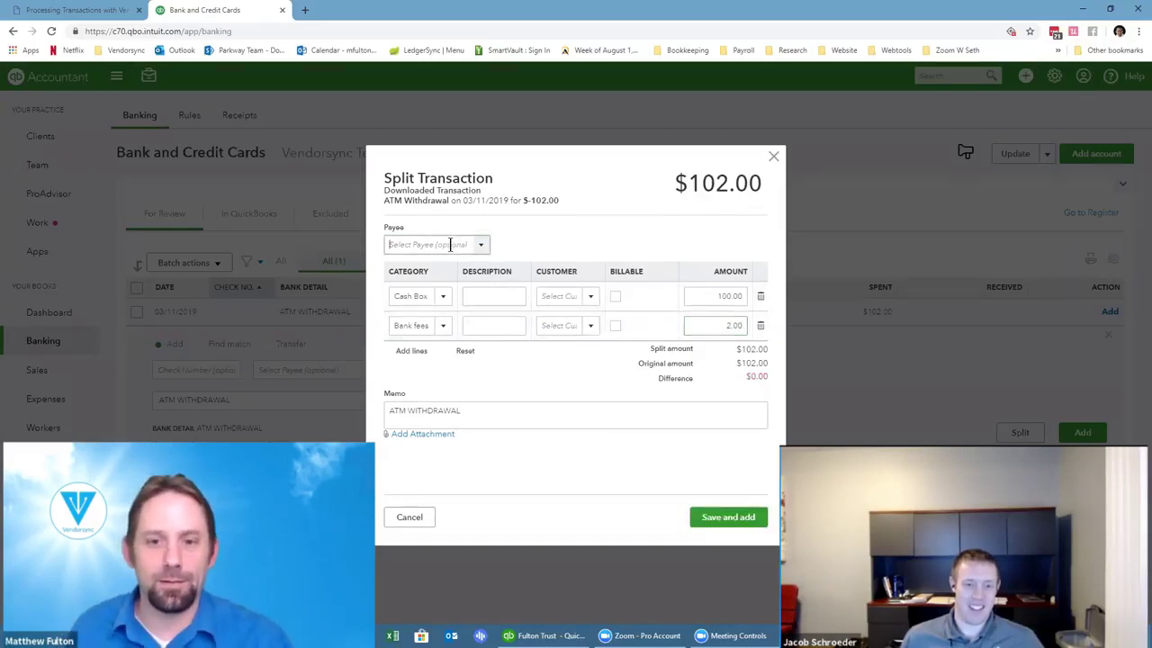
{"action": "type", "text": "ATM"}
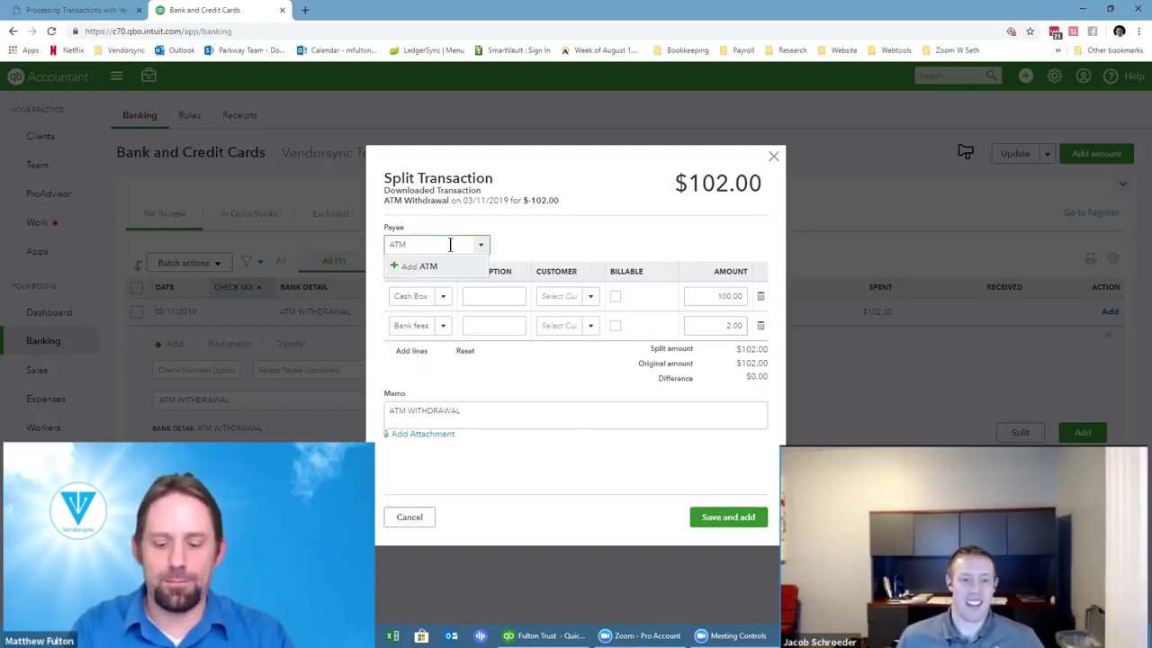
{"action": "key", "text": "BackSpace"}
{"action": "key", "text": "BackSpace"}
{"action": "key", "text": "BackSpace"}
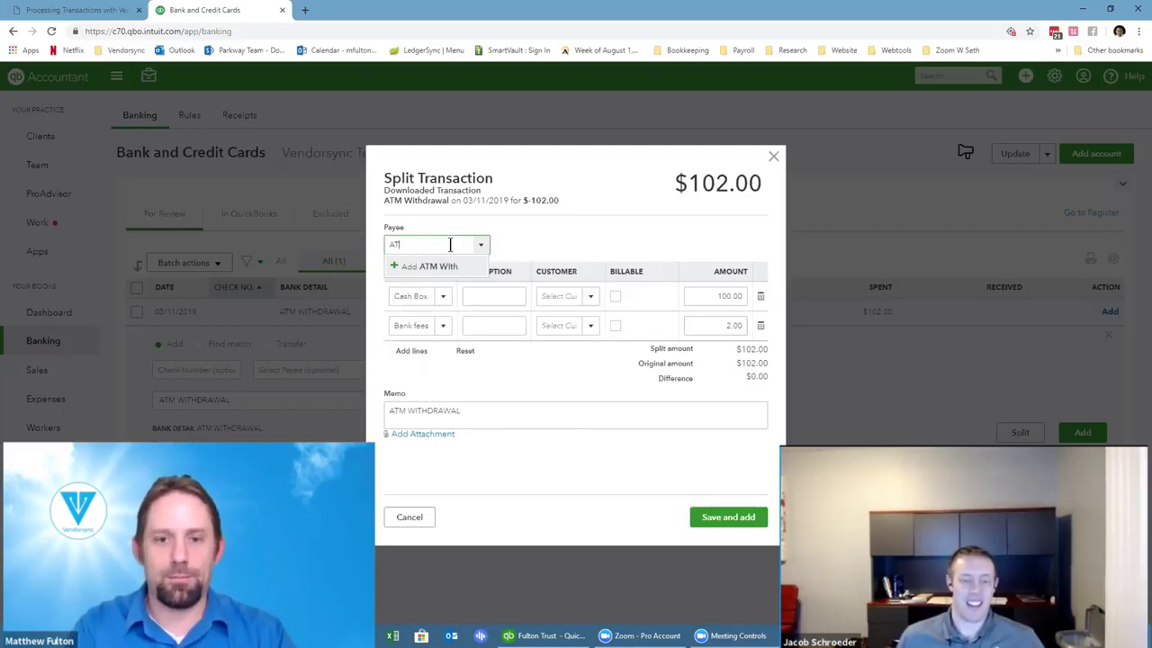
{"action": "type", "text": "With"}
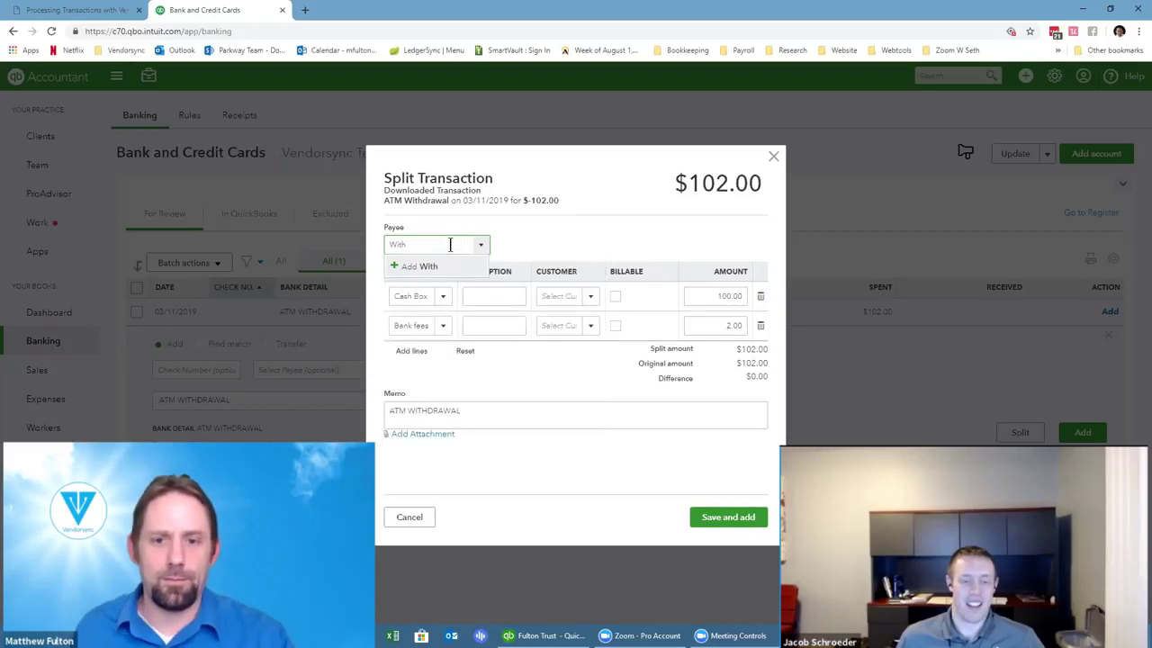
Step: Set the split transaction's payee to the existing vendor Cash, then save and add the transaction
{"action": "key", "text": "ctrl+a"}
{"action": "type", "text": "Cash"}
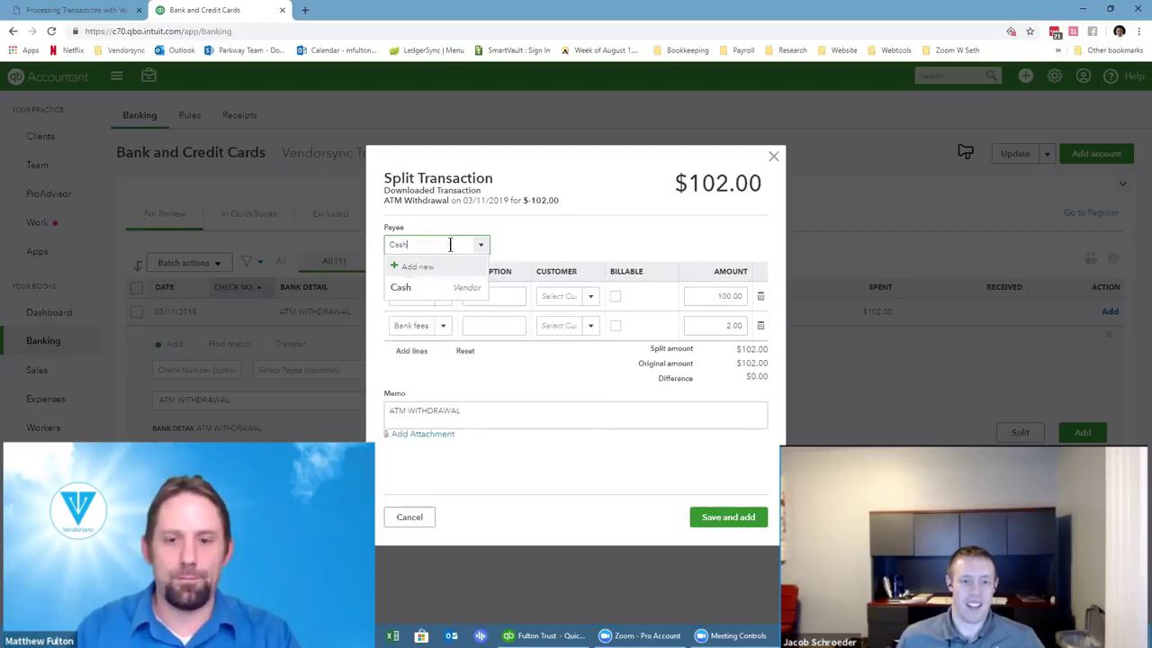
{"action": "left_click", "coordinate": [443, 287]}
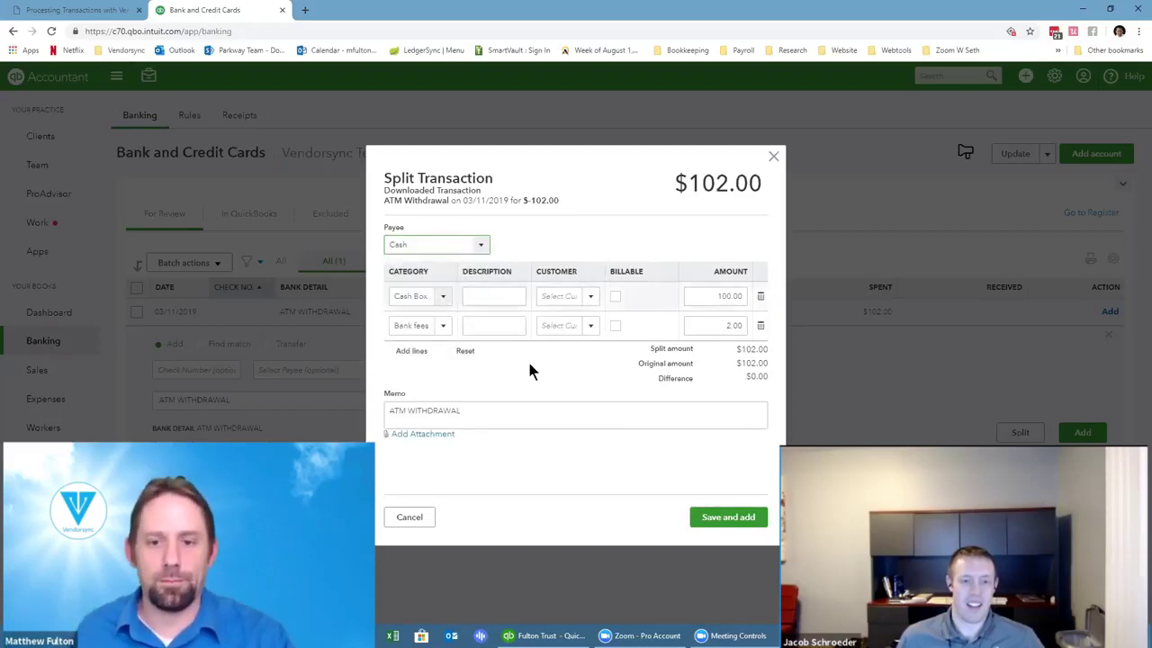
{"action": "left_click", "coordinate": [735, 519]}
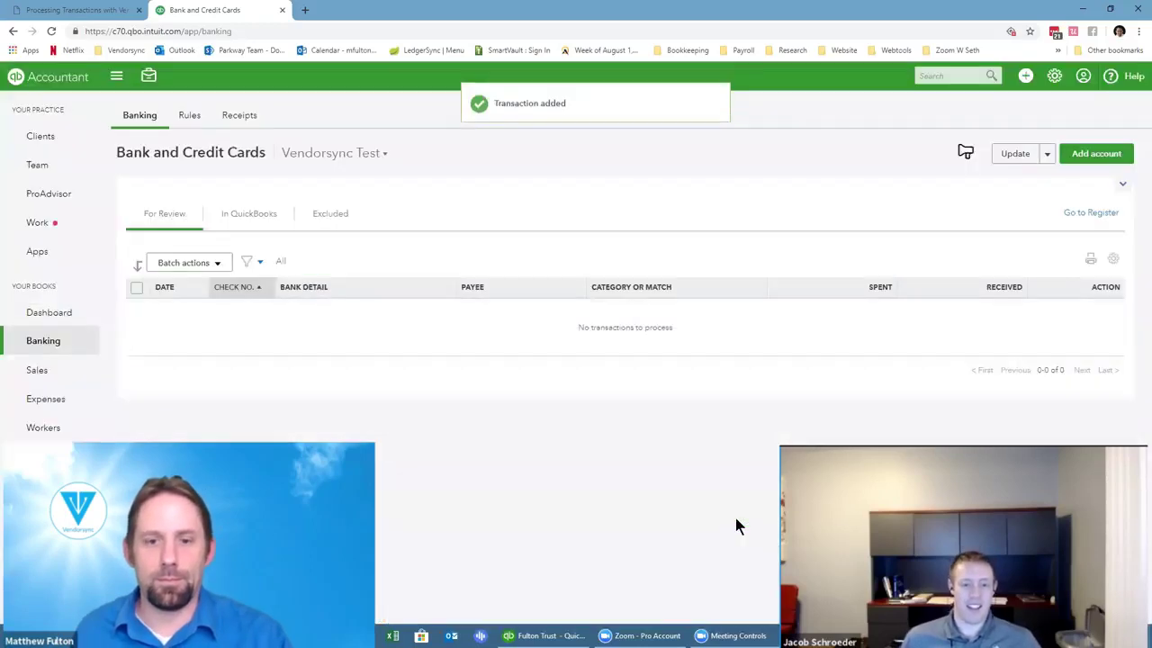
Step: Return to the receipts, review the 03/11/2019 Transaction Record receipt's suggested match and details, and match it to the expense
{"action": "left_click", "coordinate": [239, 115]}
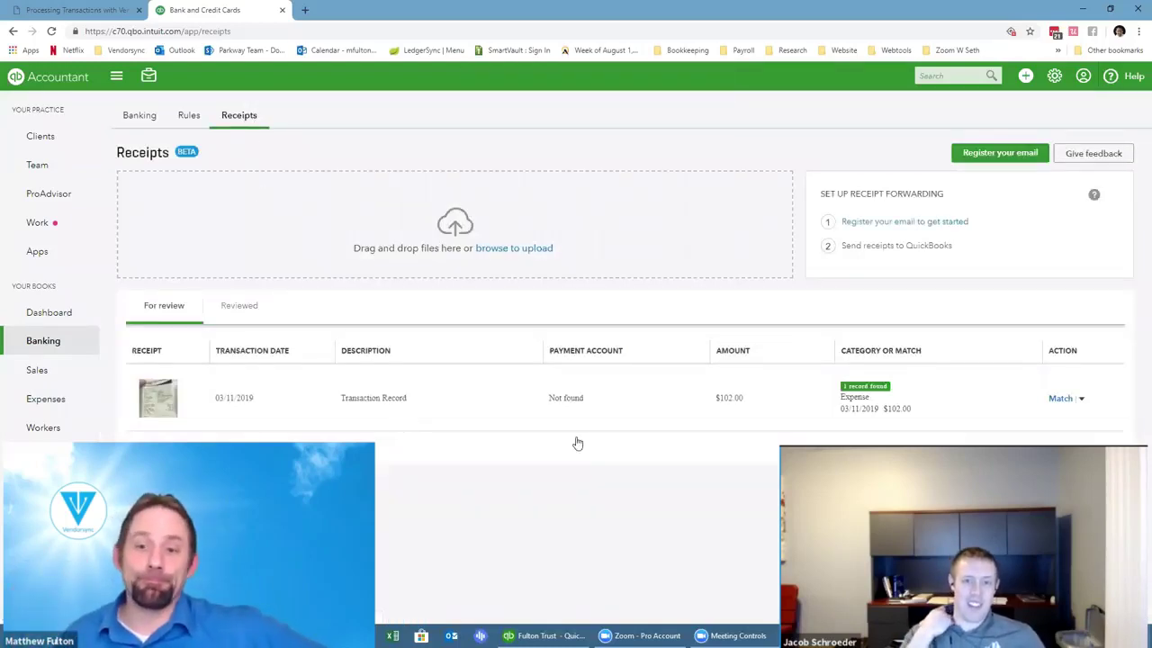
{"action": "left_click", "coordinate": [647, 401]}
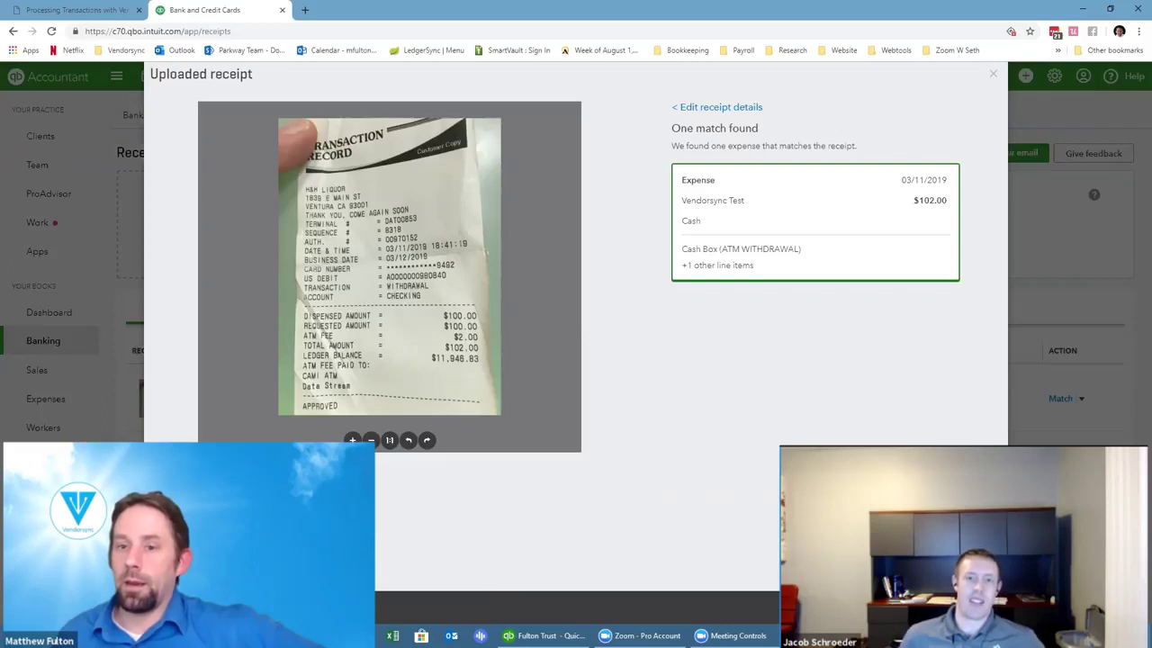
{"action": "left_click", "coordinate": [716, 108]}
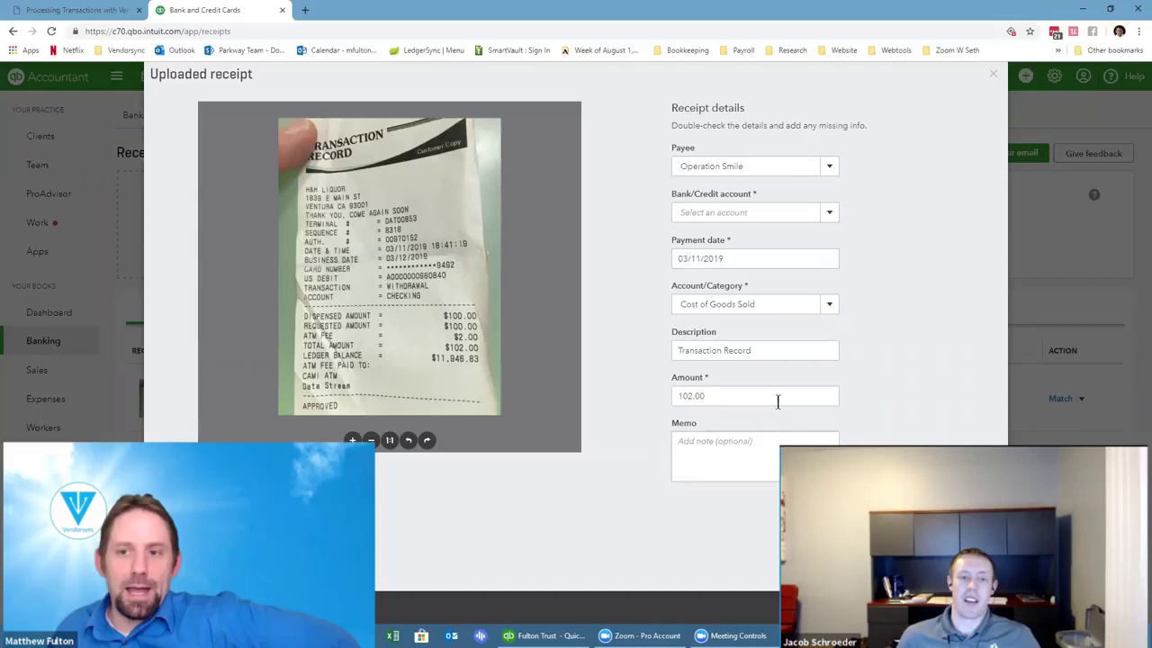
{"action": "left_click", "coordinate": [993, 76]}
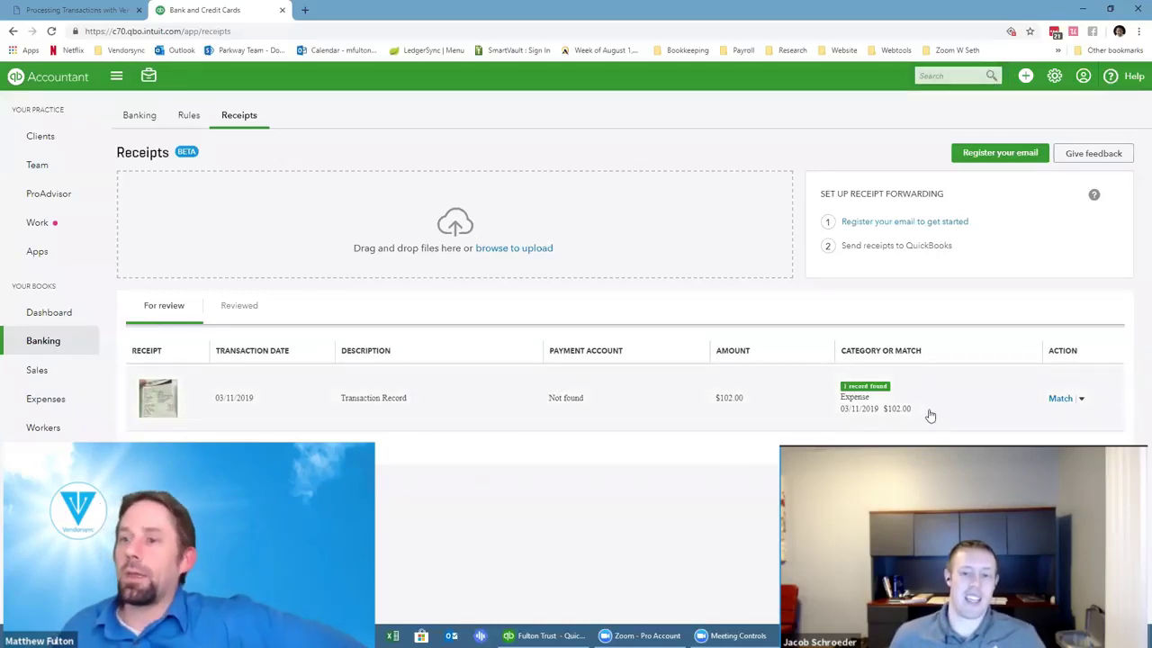
{"action": "left_click", "coordinate": [1060, 398]}
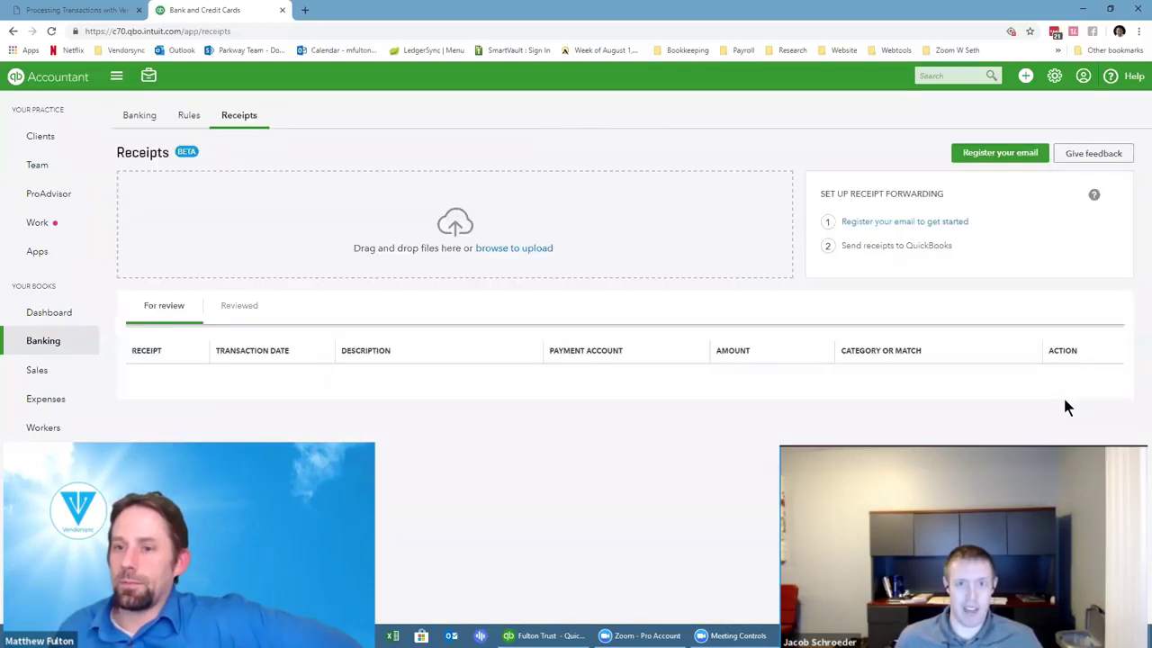
Step: Search all transactions for the amount 102.00 and examine the 03/11/2019 Cash expense from its header down to the memo
{"action": "left_click", "coordinate": [934, 76]}
{"action": "type", "text": "102.00"}
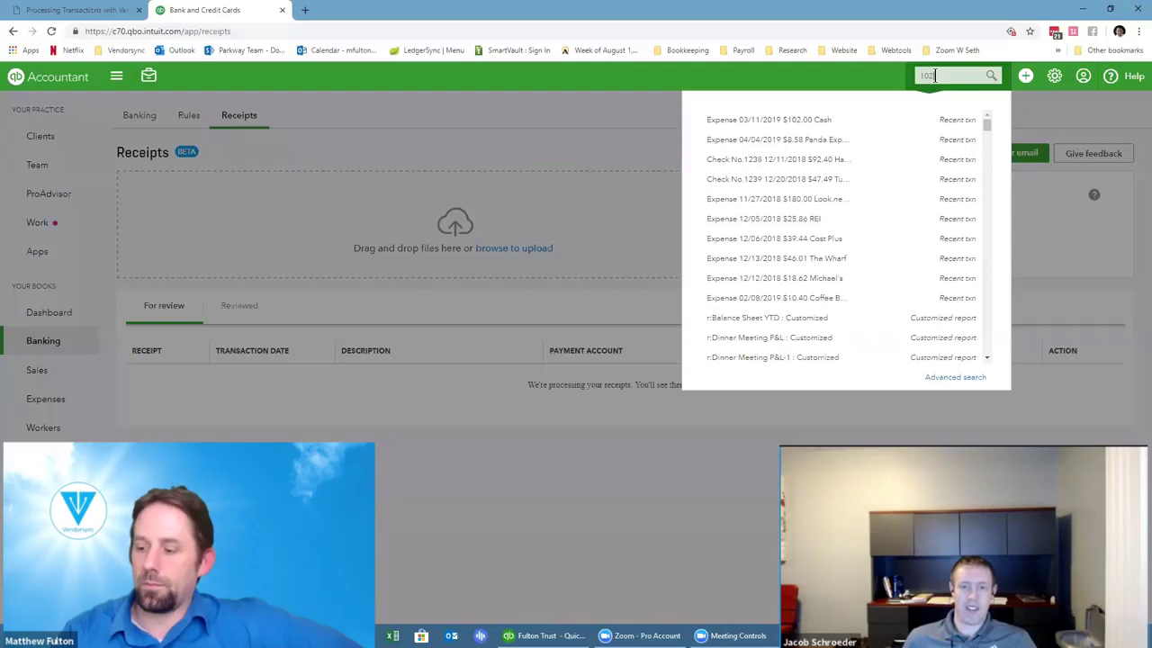
{"action": "key", "text": "Return"}
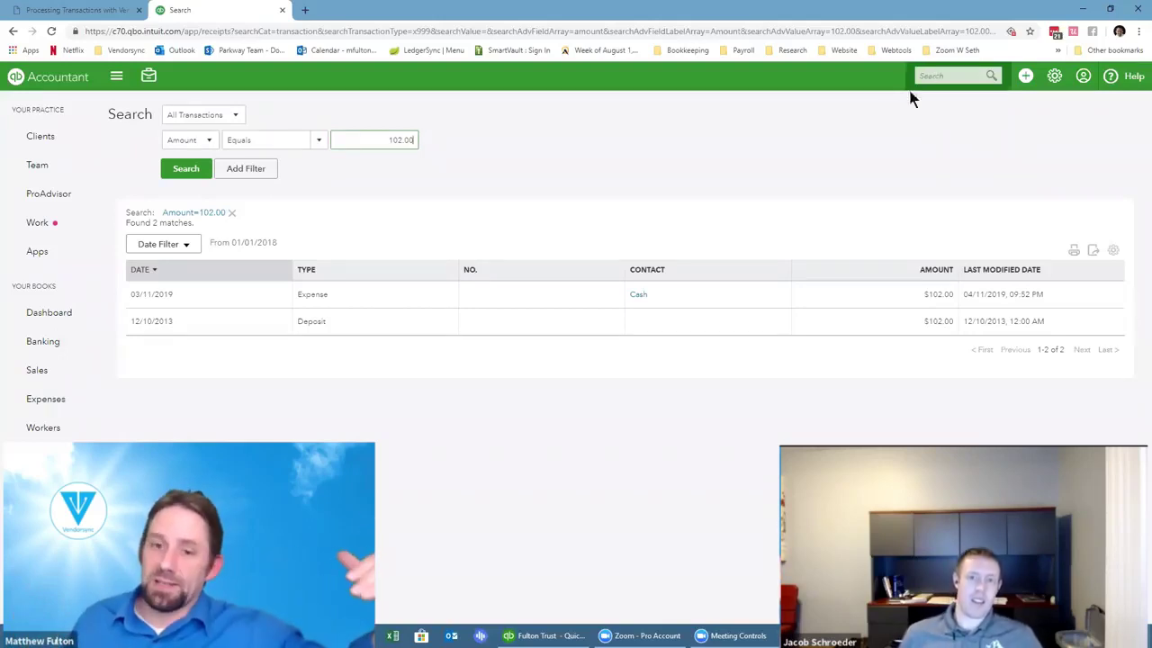
{"action": "left_click", "coordinate": [420, 295]}
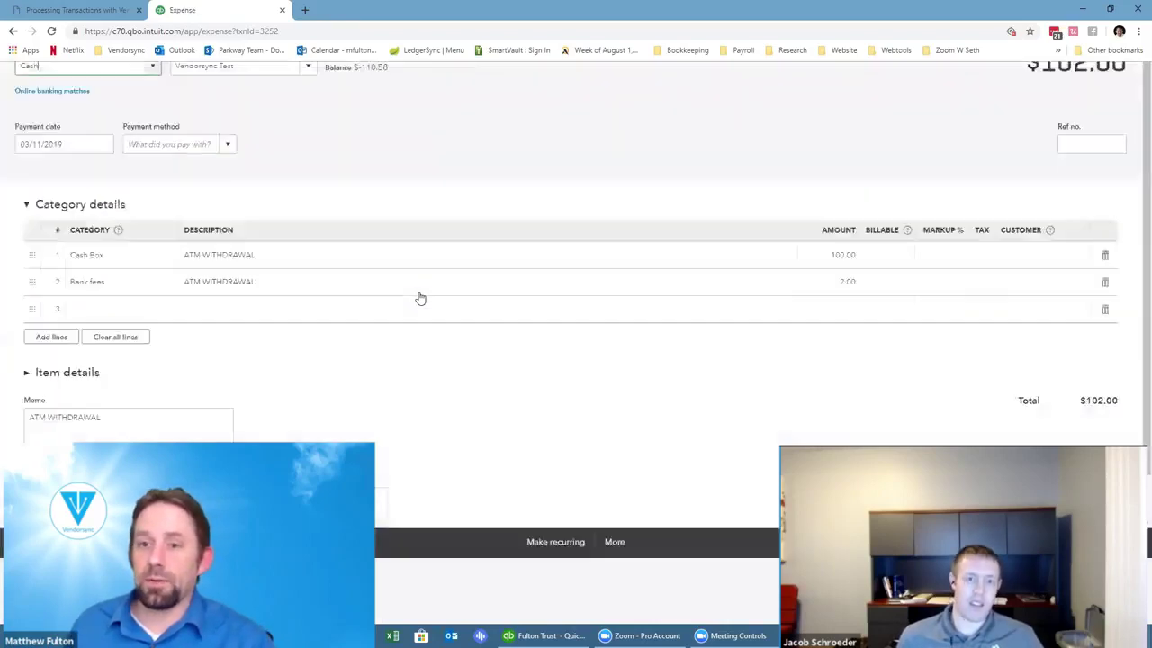
{"action": "scroll", "coordinate": [376, 502], "scroll_direction": "down", "scroll_amount": 1}
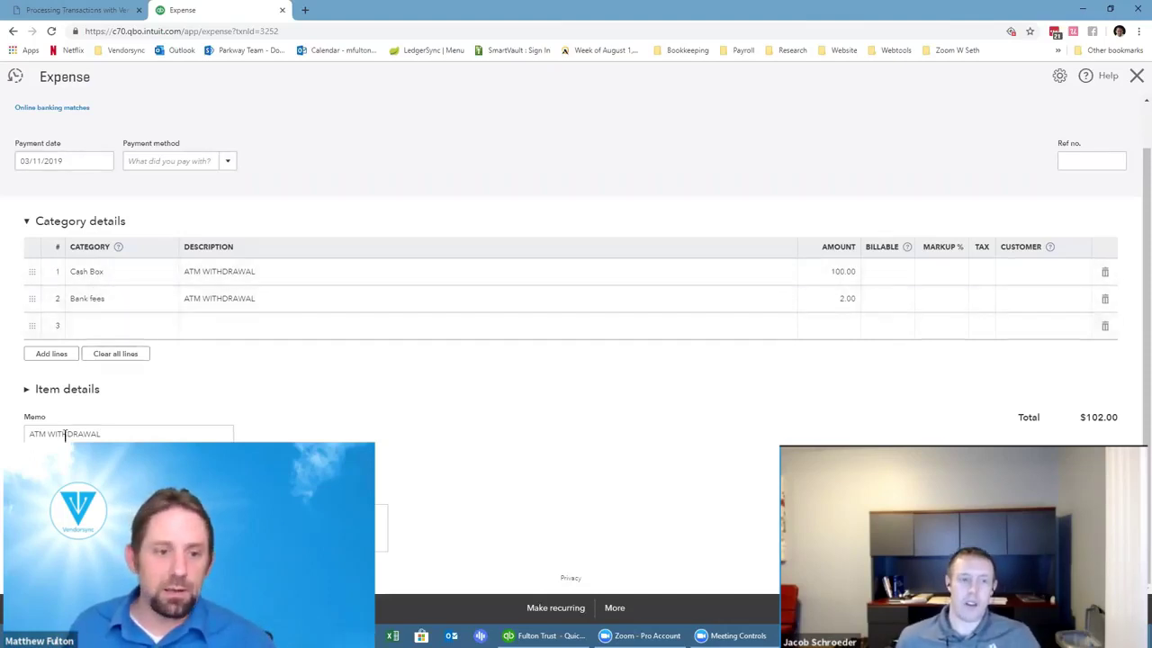
{"action": "scroll", "coordinate": [126, 436], "scroll_direction": "up", "scroll_amount": 1}
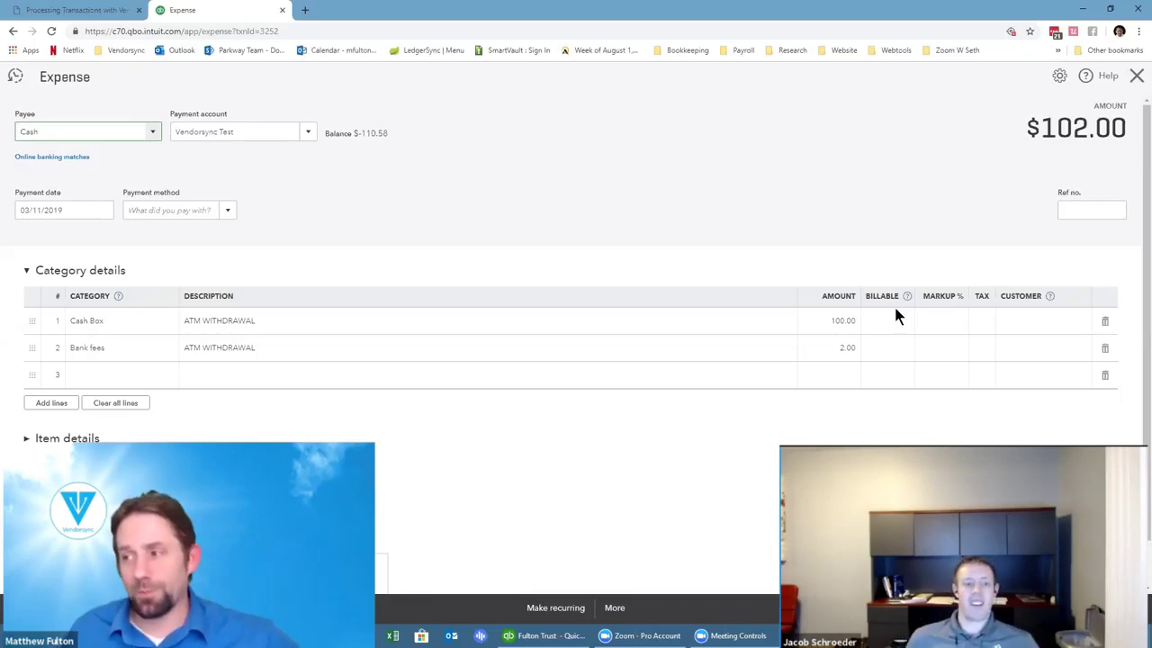
{"action": "left_click", "coordinate": [1136, 79]}
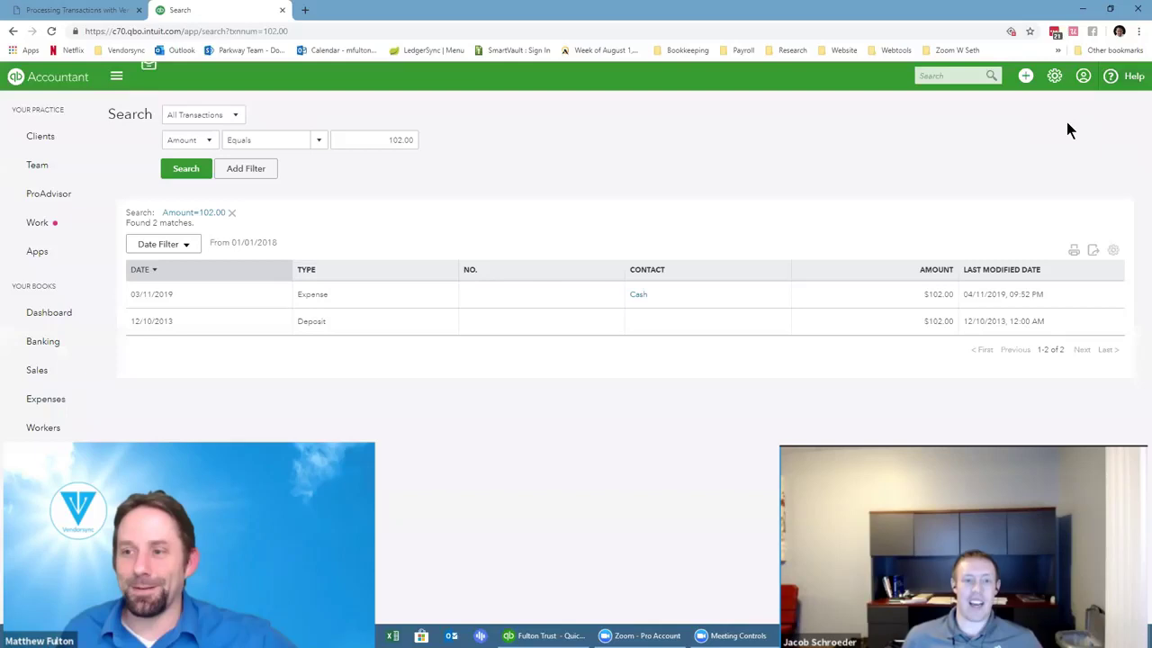
Step: Open the 04/04/2019 Panda Express expense from the recent transactions, review its lines and memo, and close it
{"action": "left_click", "coordinate": [953, 75]}
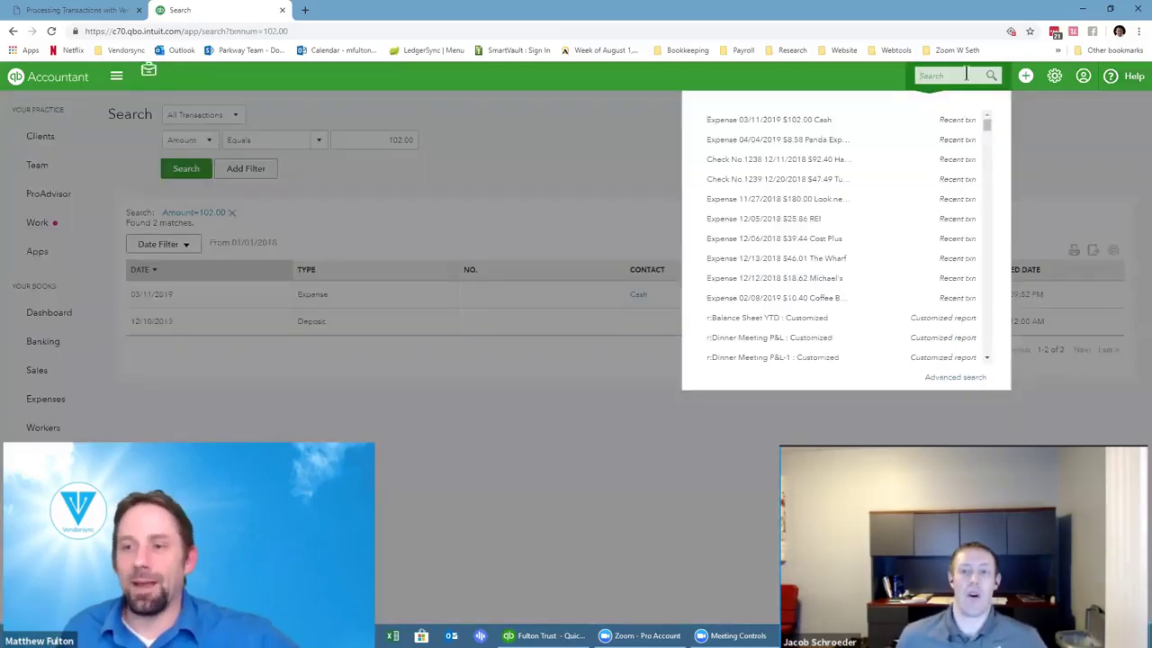
{"action": "left_click", "coordinate": [799, 141]}
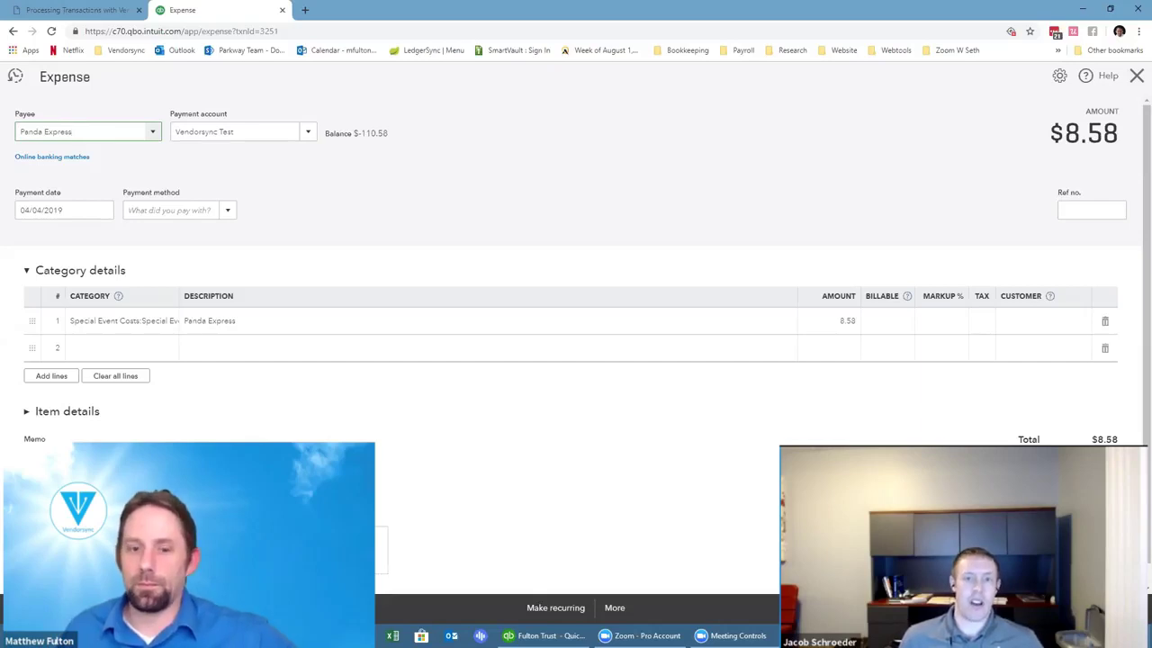
{"action": "scroll", "coordinate": [486, 479], "scroll_direction": "down", "scroll_amount": 1}
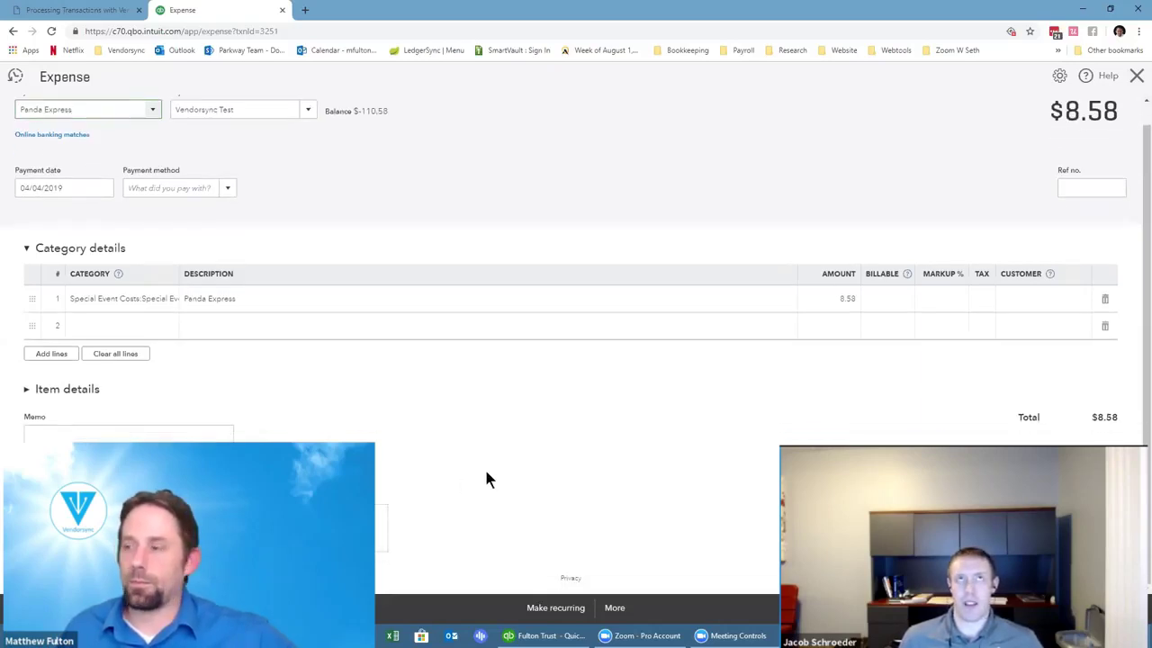
{"action": "left_click", "coordinate": [1136, 77]}
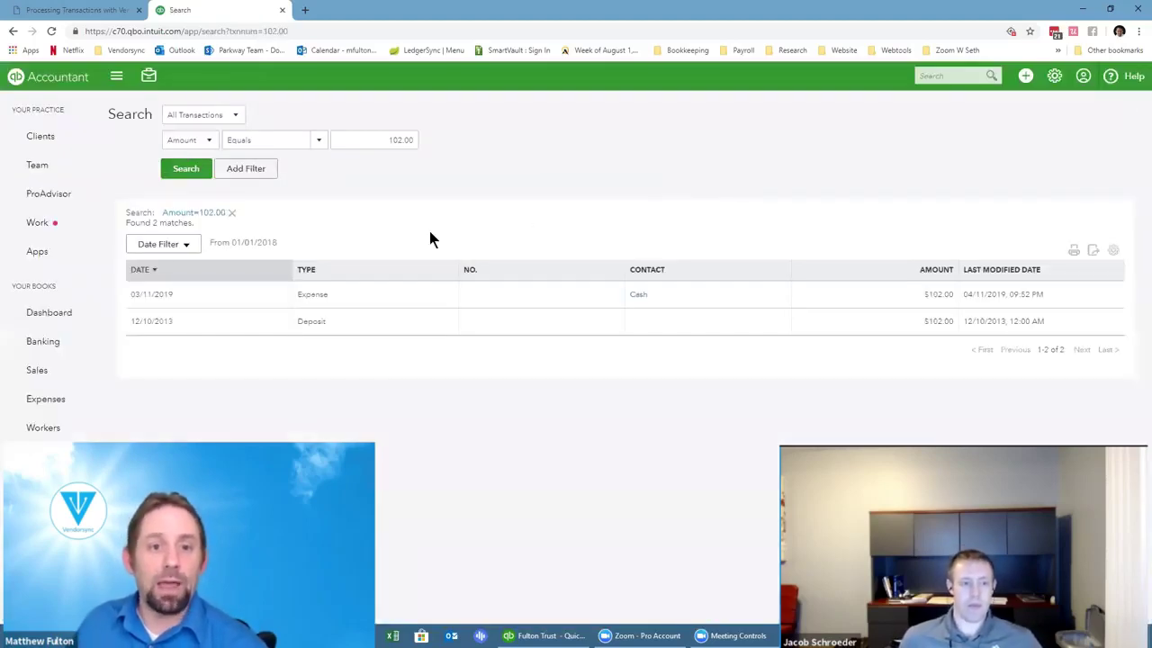